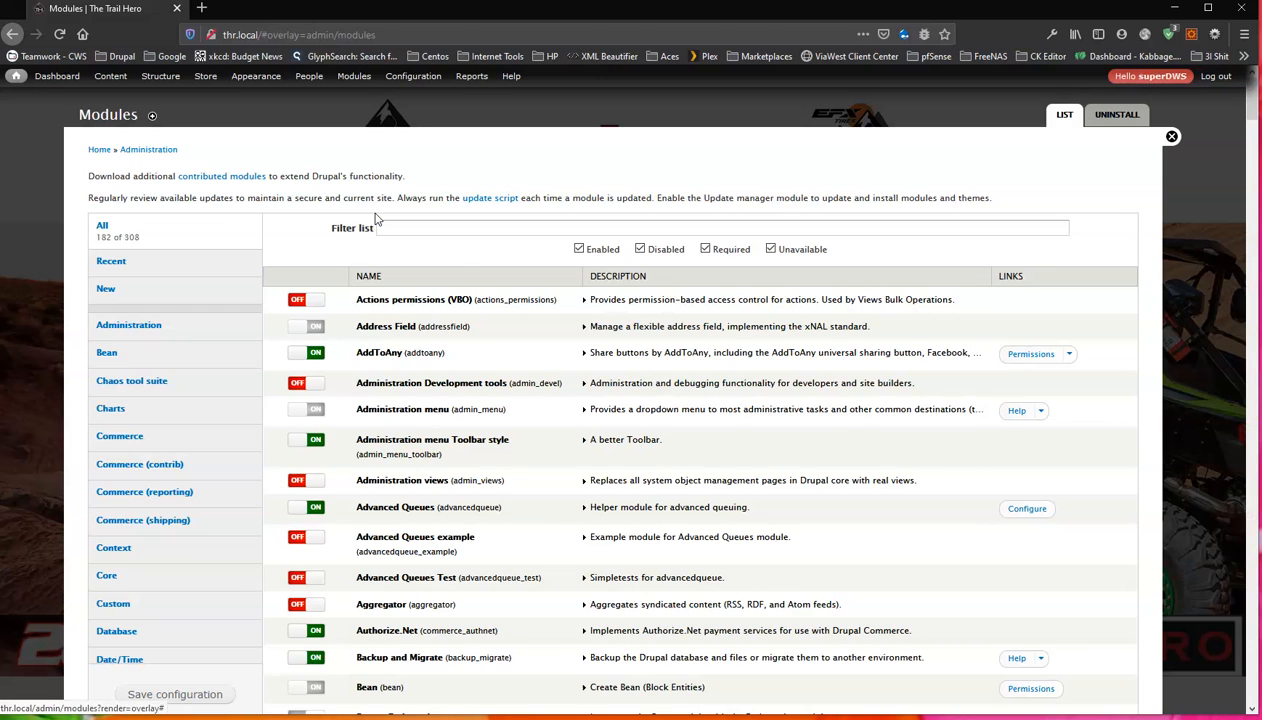
Filter the module list for "fieldgroup" to check the Commerce Order Fieldgroup Panes module, and close the module list.
{"action": "left_click", "coordinate": [445, 225]}
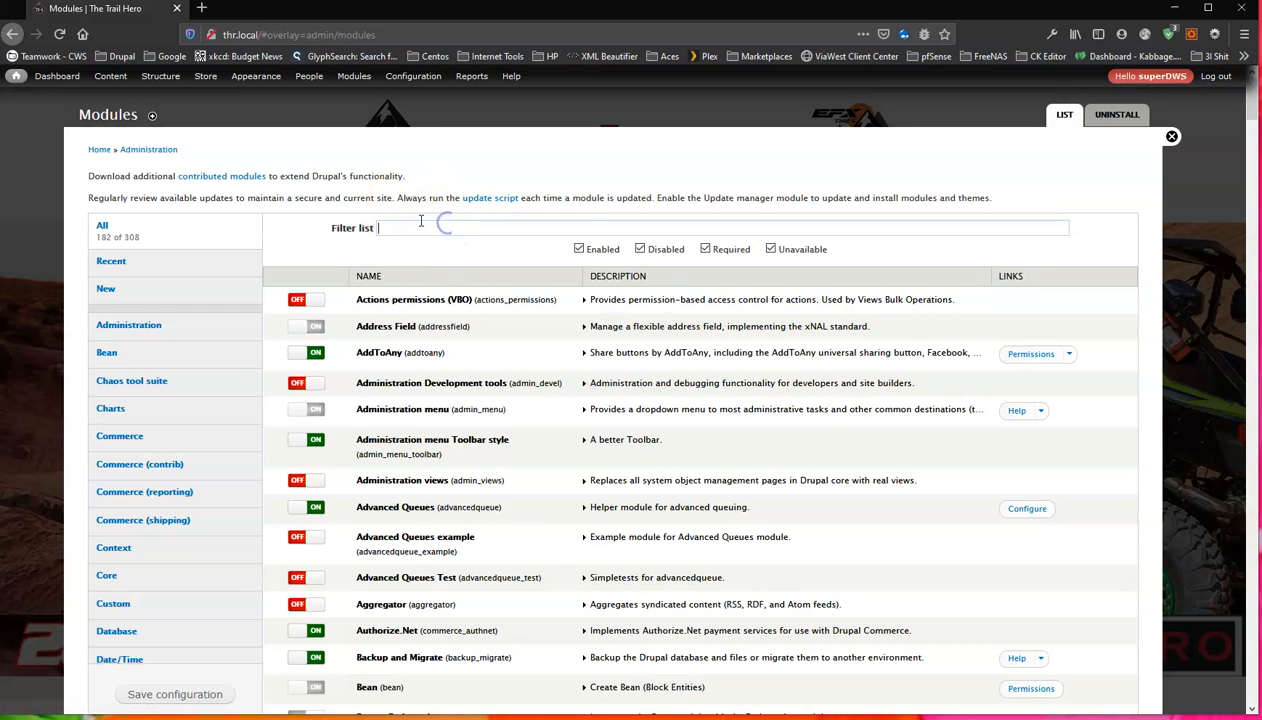
{"action": "type", "text": "fieldgroup"}
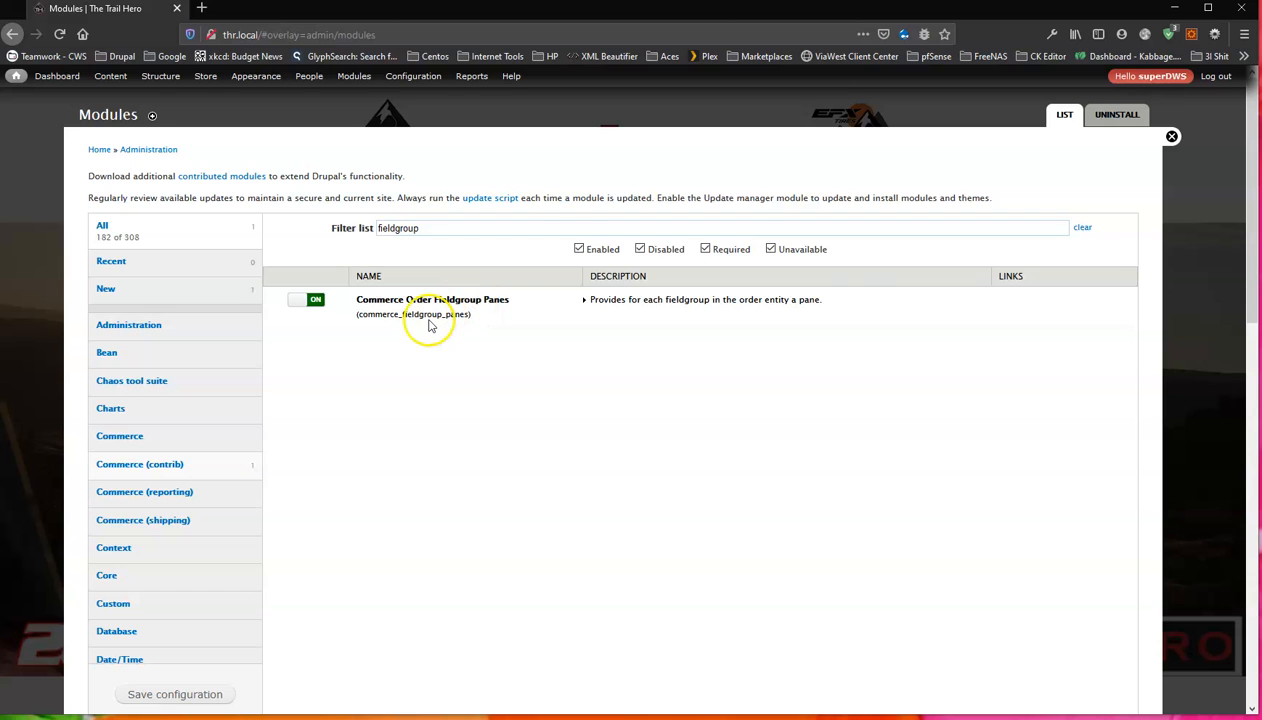
{"action": "left_click", "coordinate": [1171, 138]}
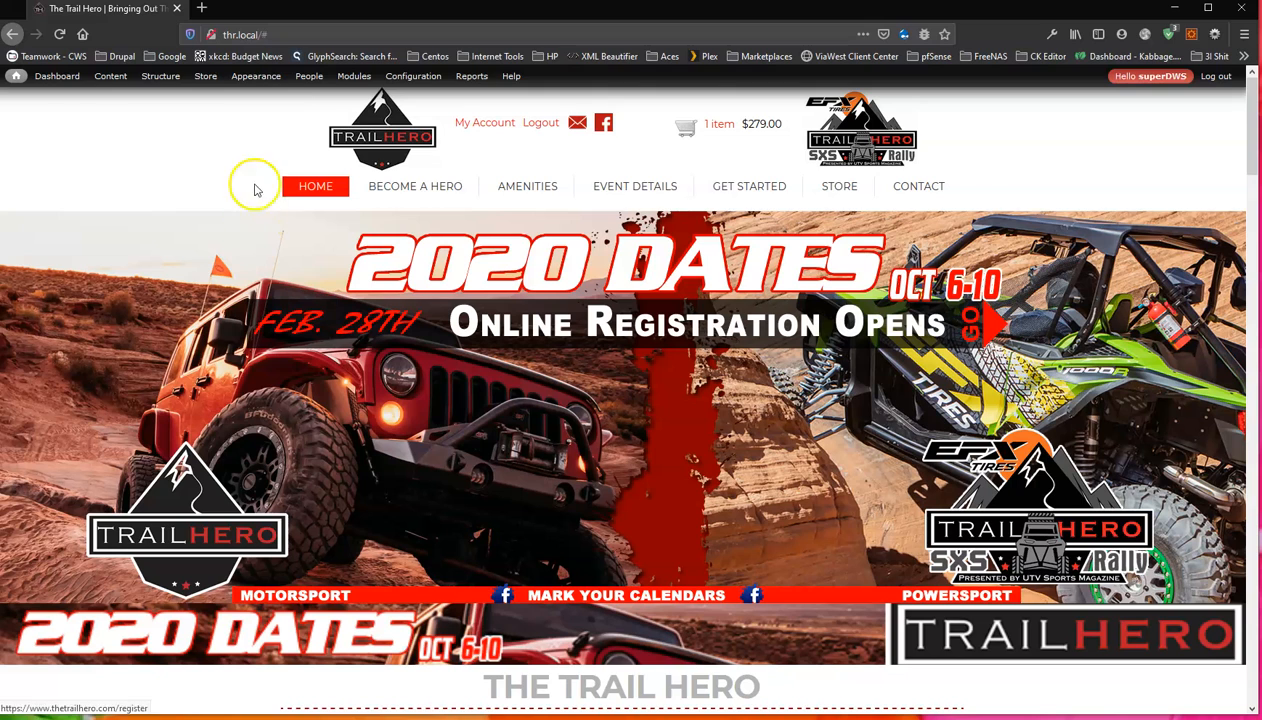
Open the field management page of the store's order settings.
{"action": "mouse_move", "coordinate": [198, 85]}
{"action": "mouse_move", "coordinate": [214, 163]}
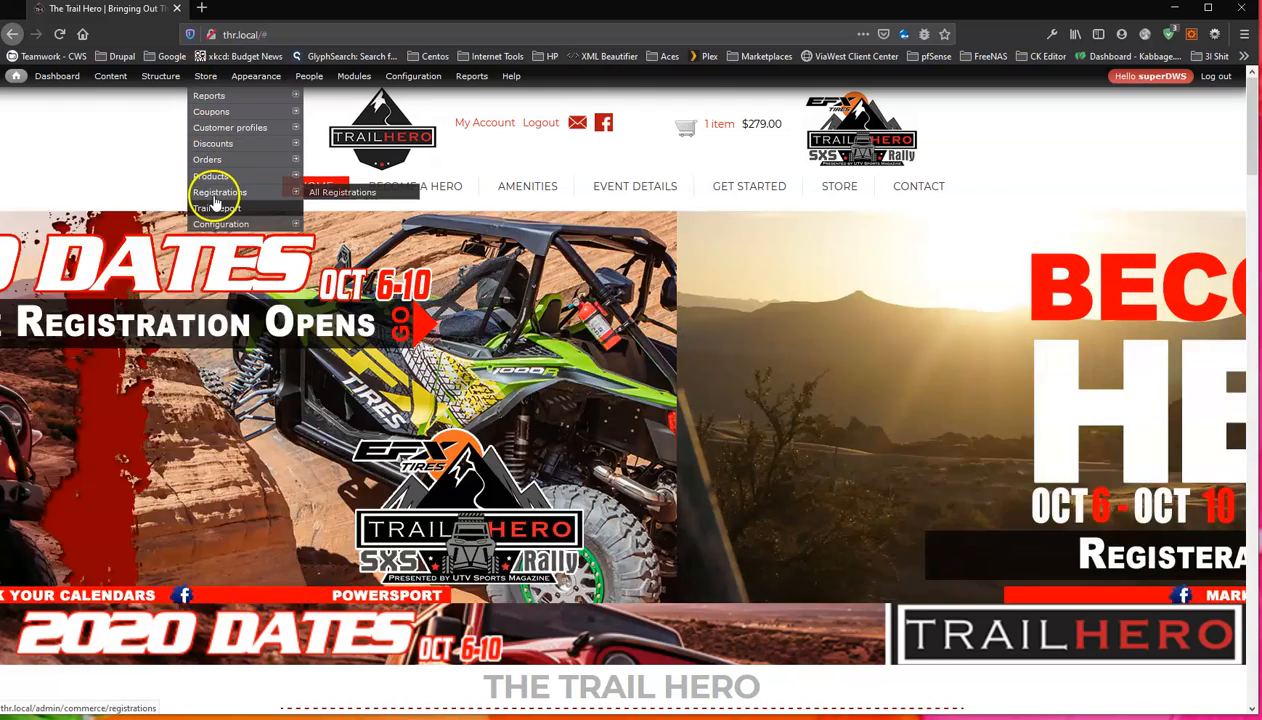
{"action": "mouse_move", "coordinate": [220, 222]}
{"action": "mouse_move", "coordinate": [330, 225]}
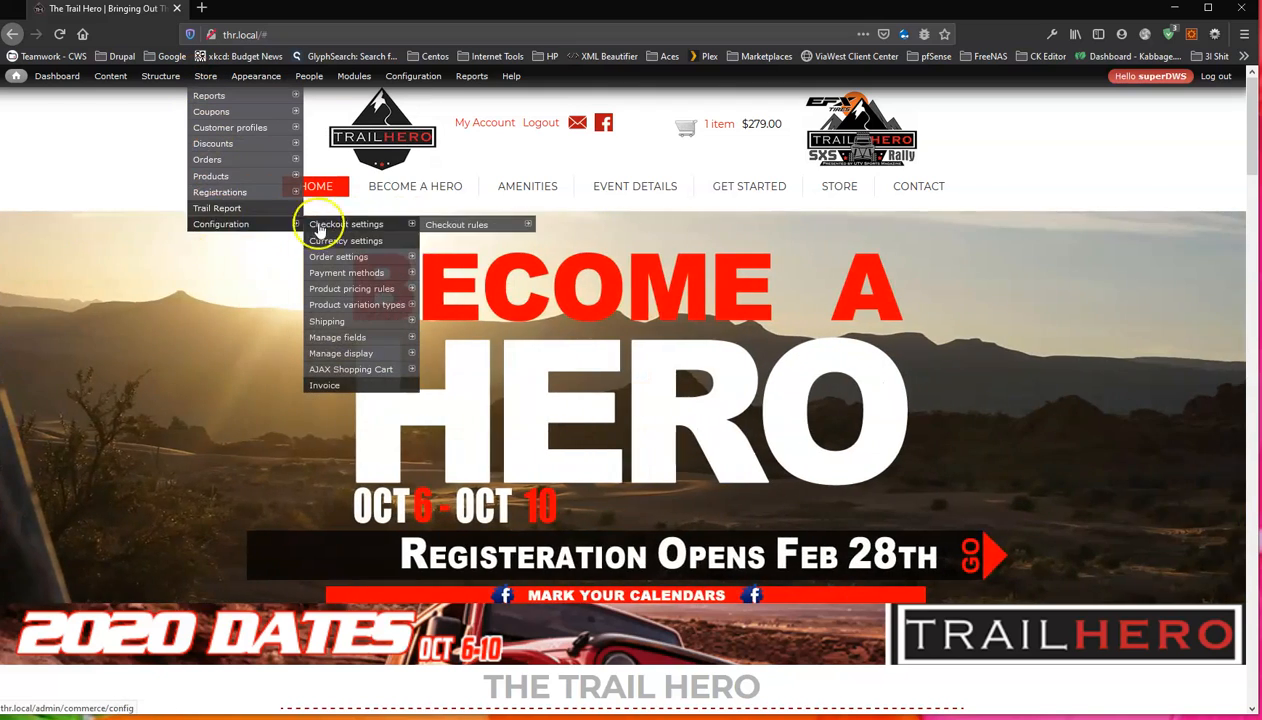
{"action": "mouse_move", "coordinate": [330, 257]}
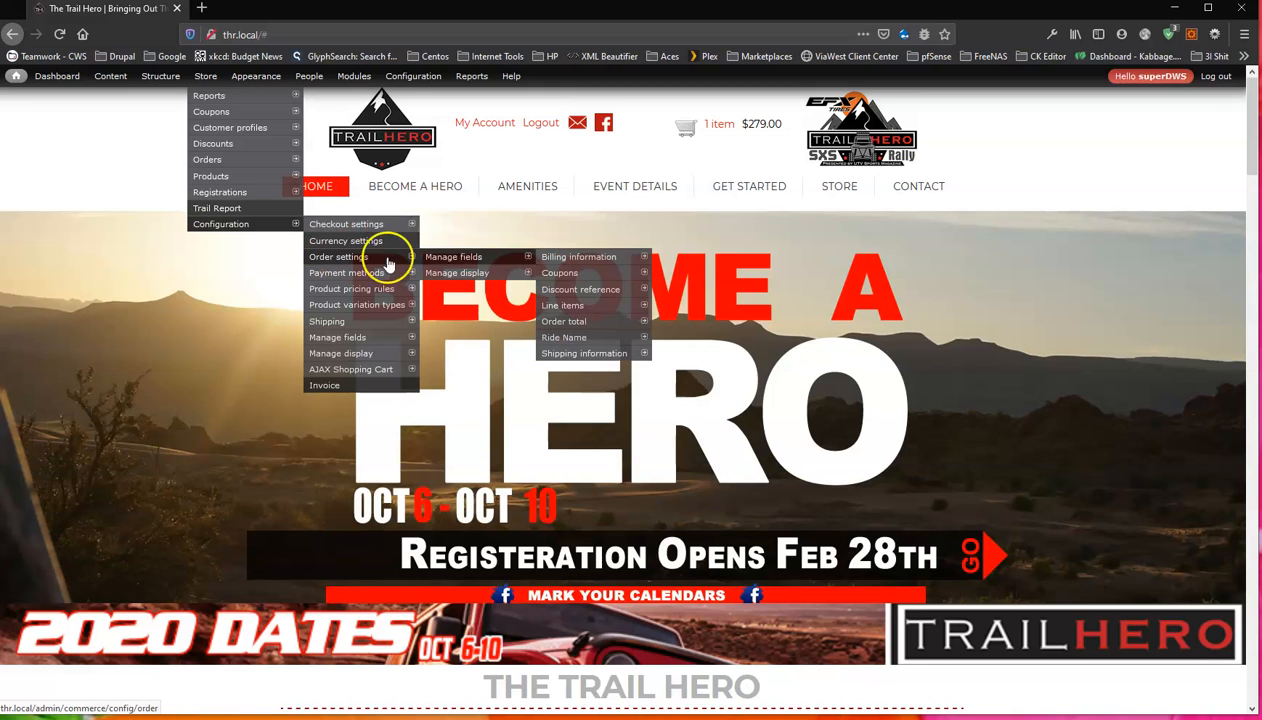
{"action": "left_click", "coordinate": [449, 262]}
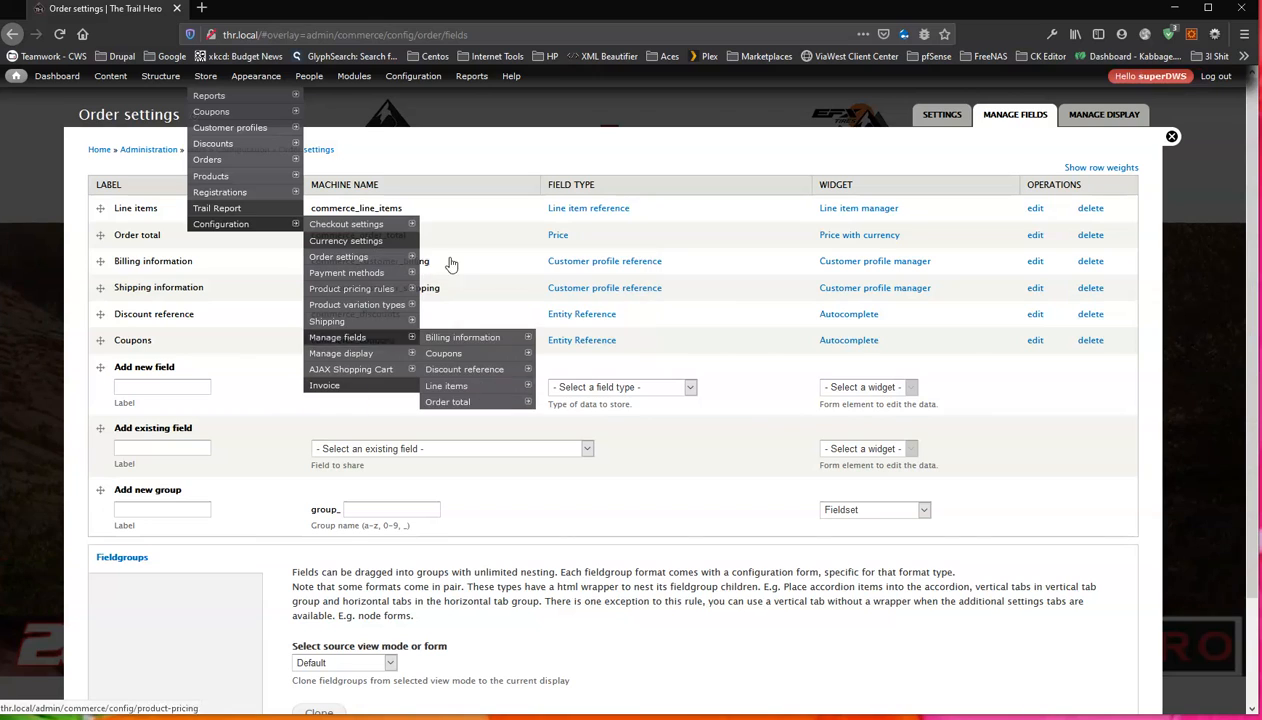
Add a field group labelled Ride Info with group name ride_info and the Fieldset format, and save the order fields.
{"action": "left_click", "coordinate": [157, 512]}
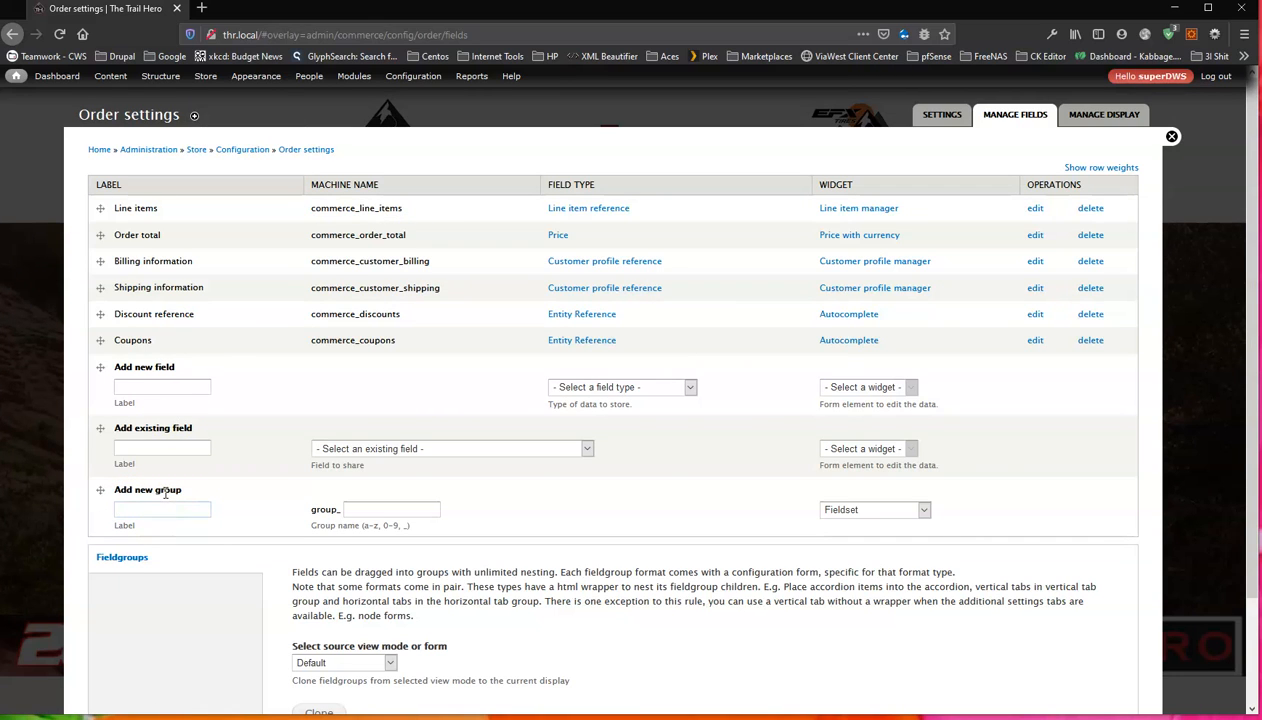
{"action": "type", "text": "R"}
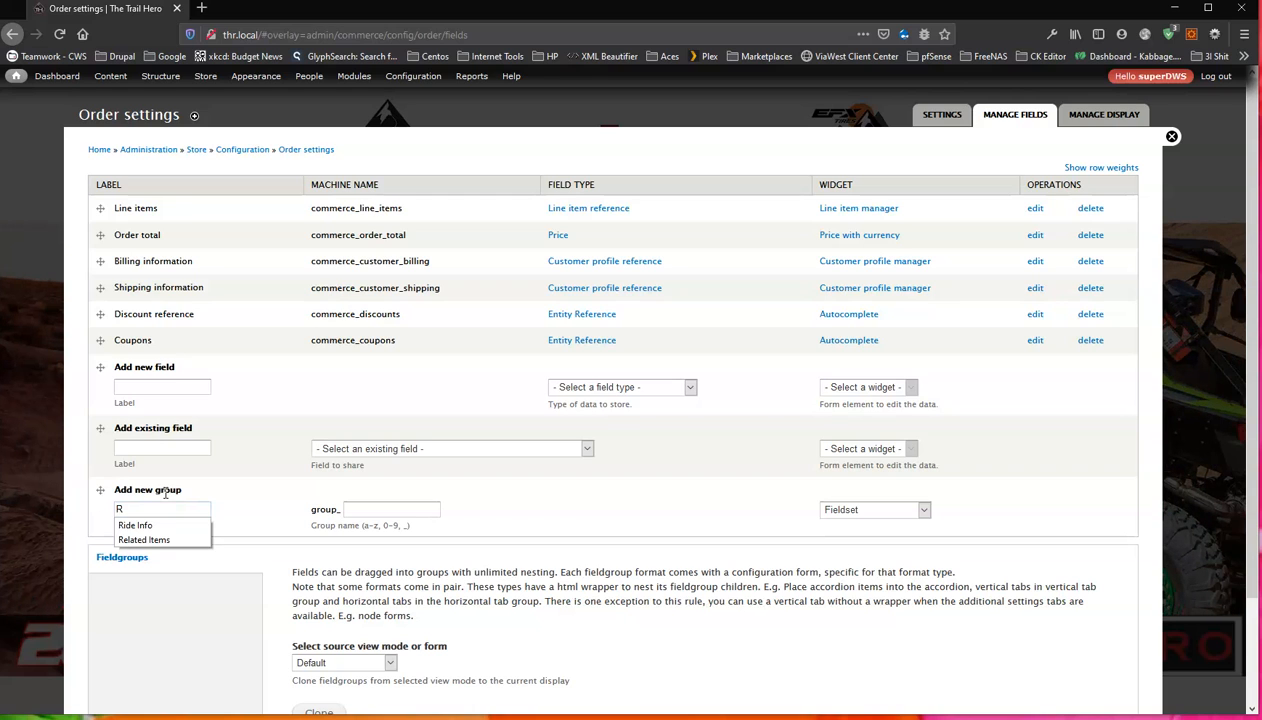
{"action": "type", "text": "ide I"}
{"action": "key", "text": "Down"}
{"action": "key", "text": "Tab"}
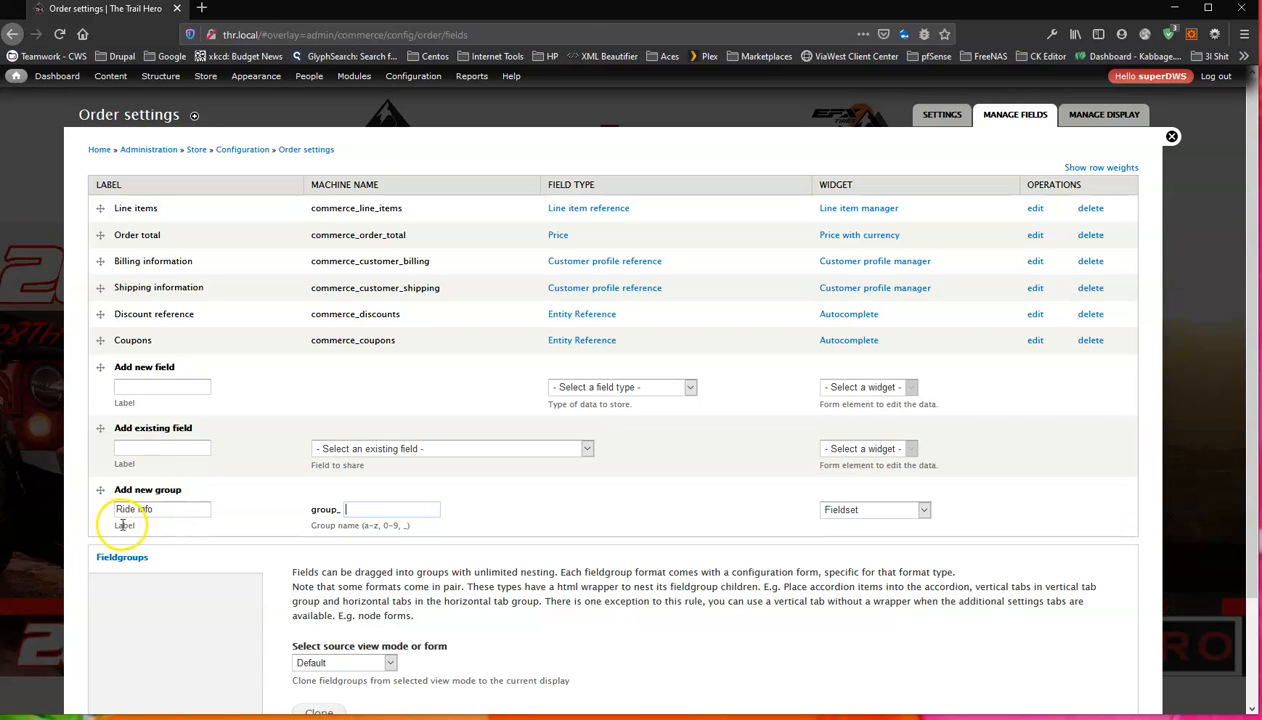
{"action": "left_click", "coordinate": [387, 509]}
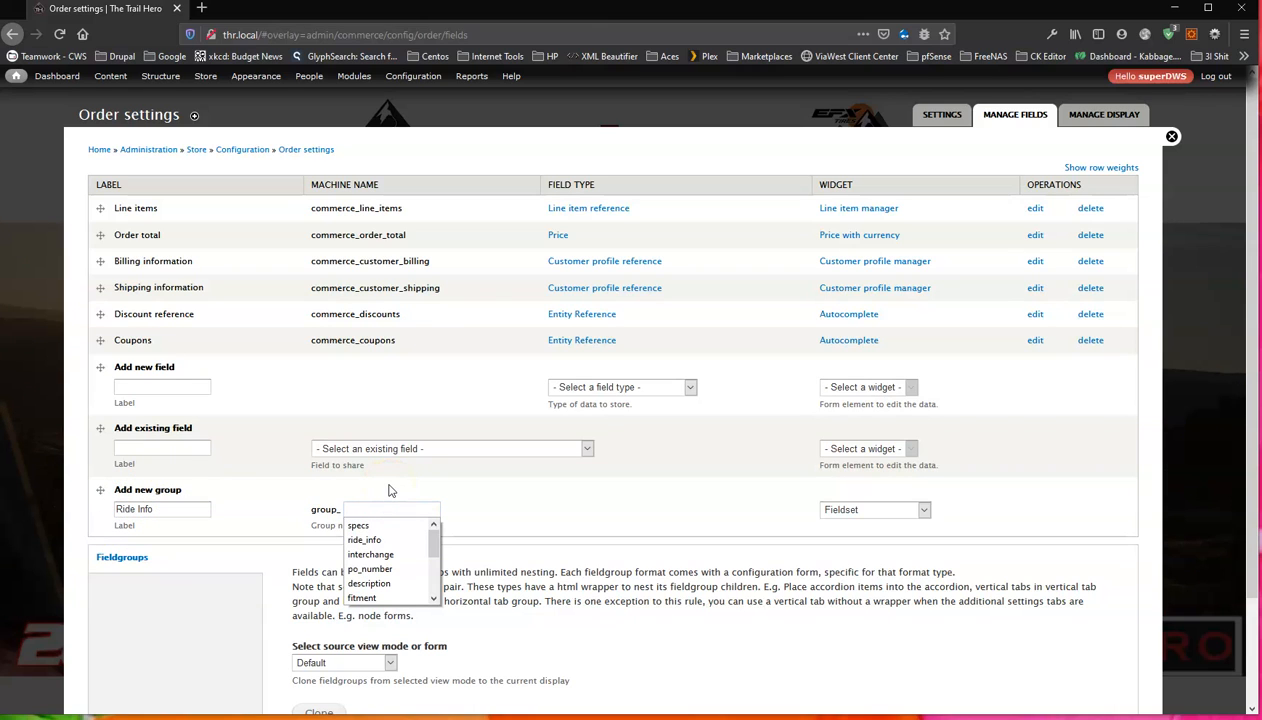
{"action": "type", "text": "ride_info"}
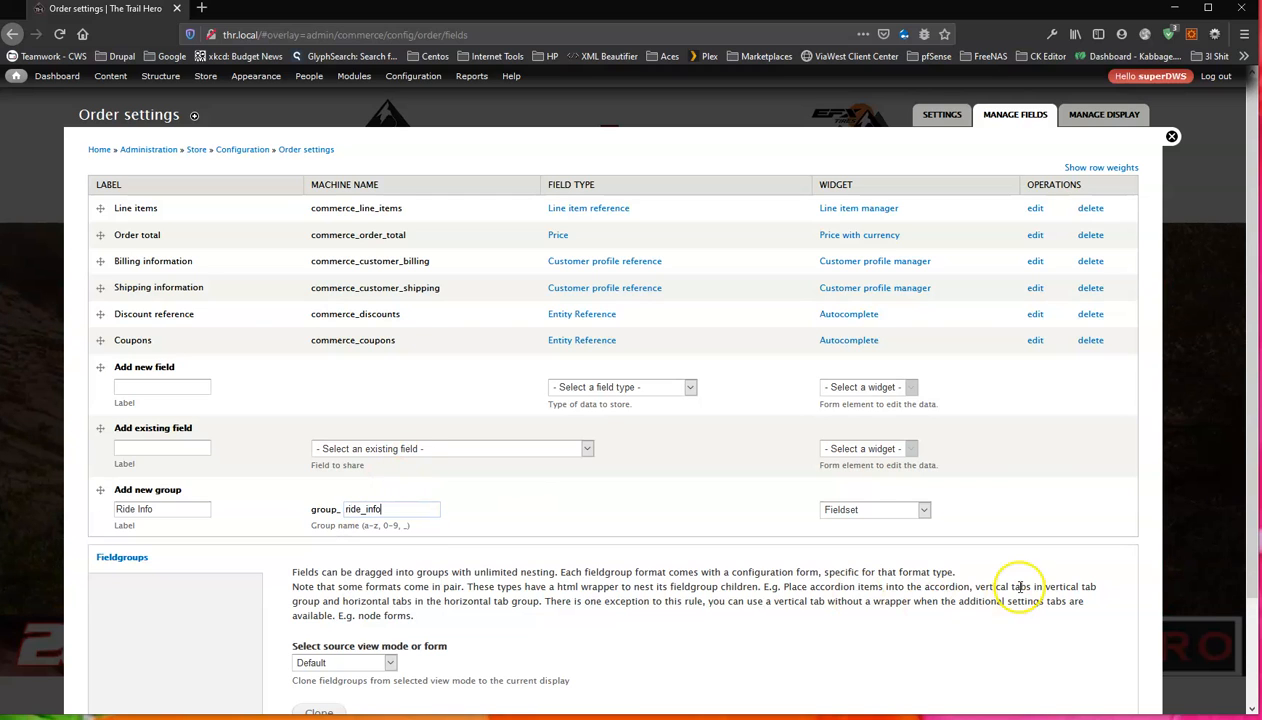
{"action": "left_click", "coordinate": [880, 512]}
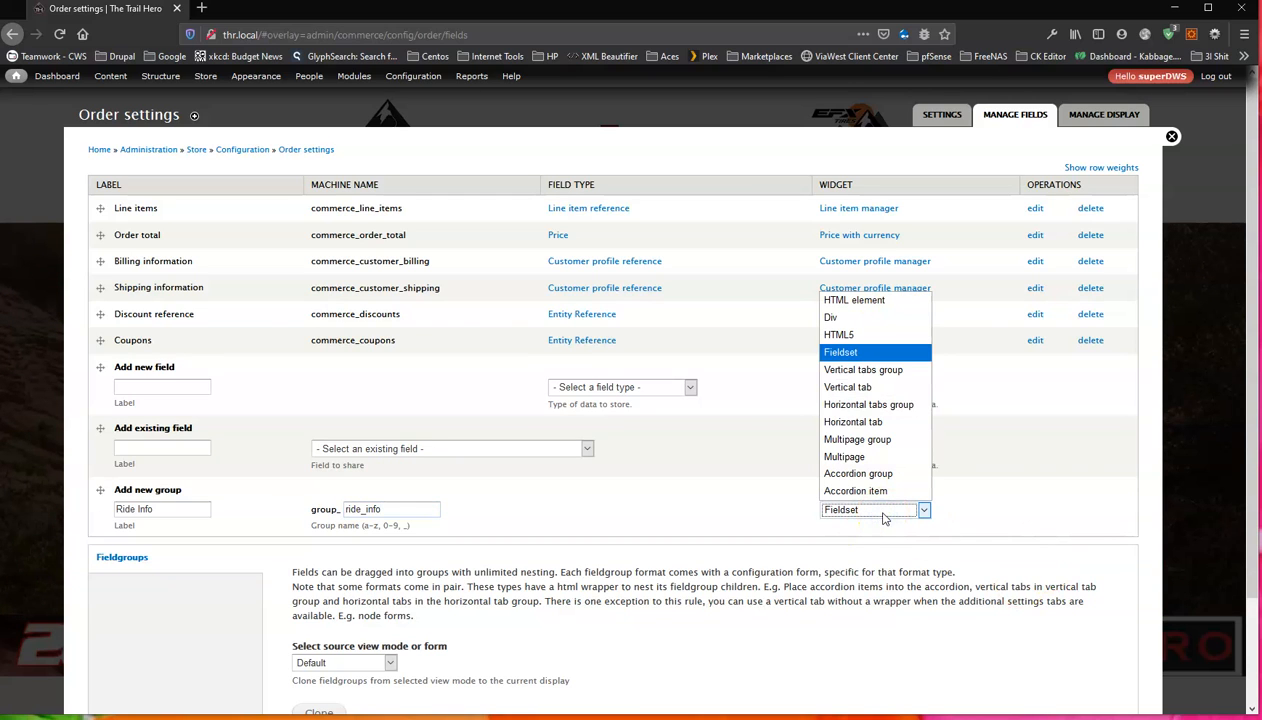
{"action": "left_click", "coordinate": [851, 352]}
{"action": "scroll", "coordinate": [300, 600], "scroll_direction": "down", "scroll_amount": 2}
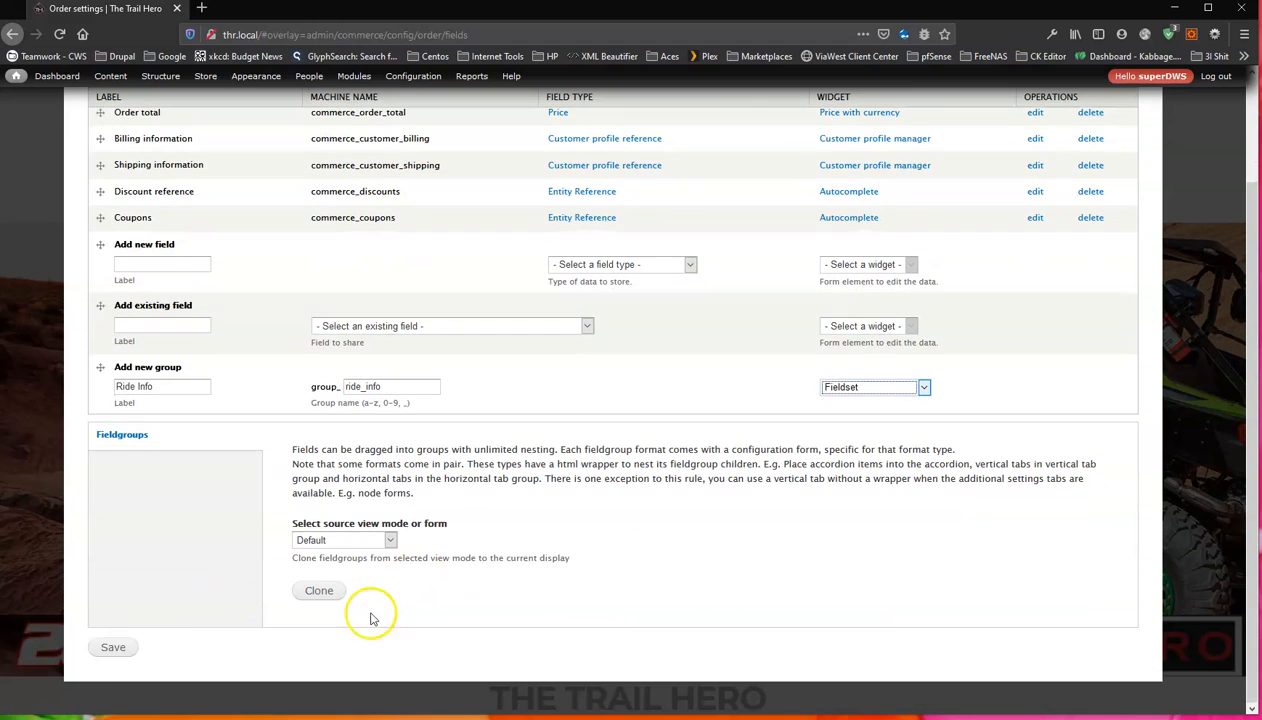
{"action": "left_click", "coordinate": [108, 647]}
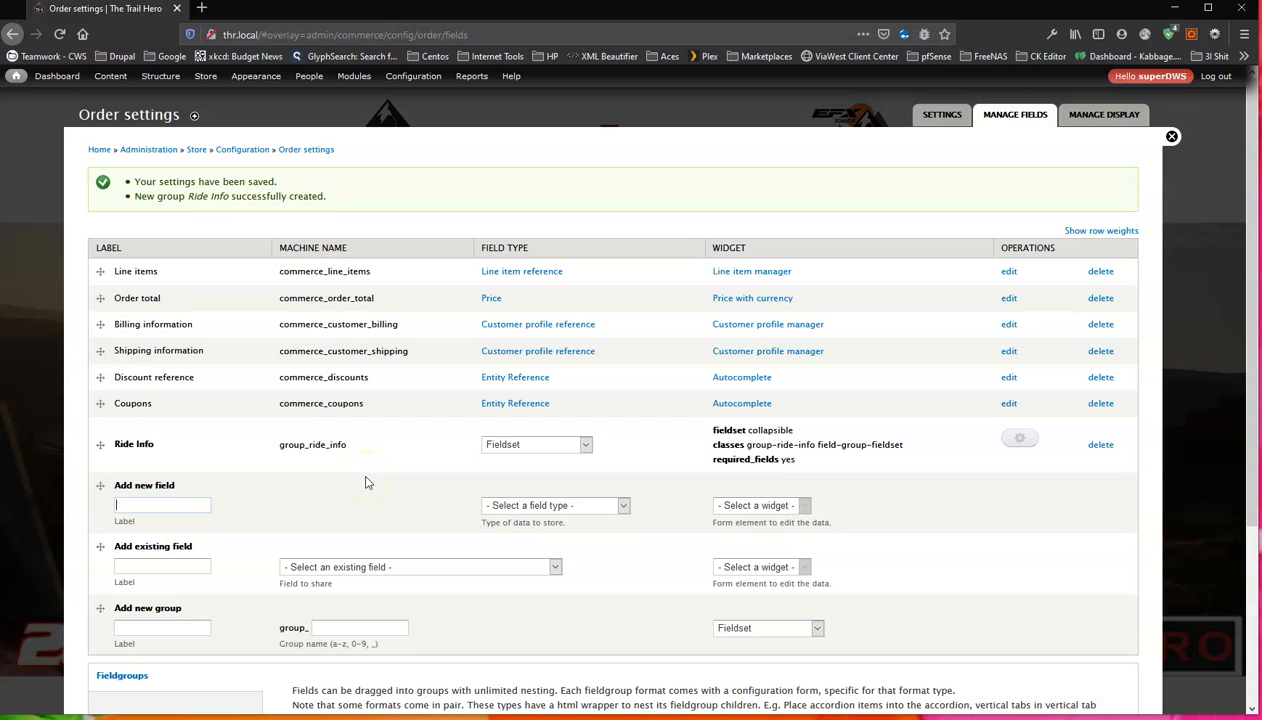
Add a new order field labelled Ride Name of type Text, and save it with the default field settings.
{"action": "type", "text": "R"}
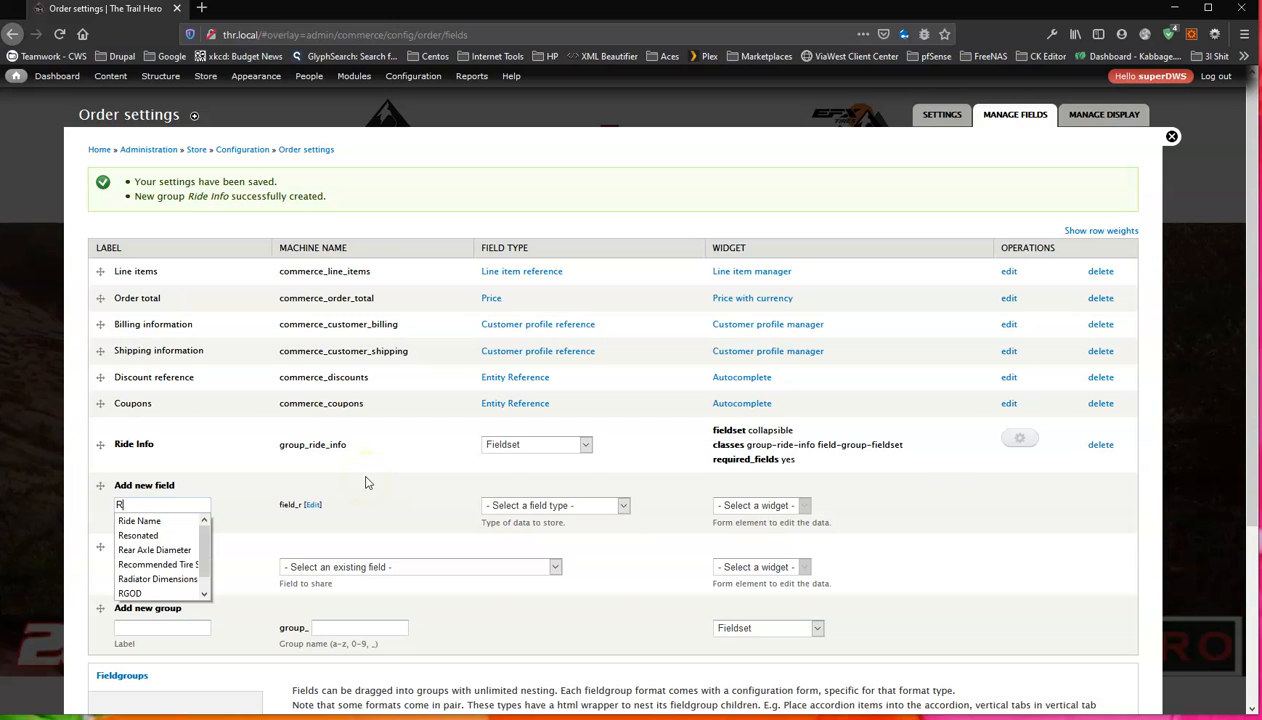
{"action": "key", "text": "Down"}
{"action": "key", "text": "Return"}
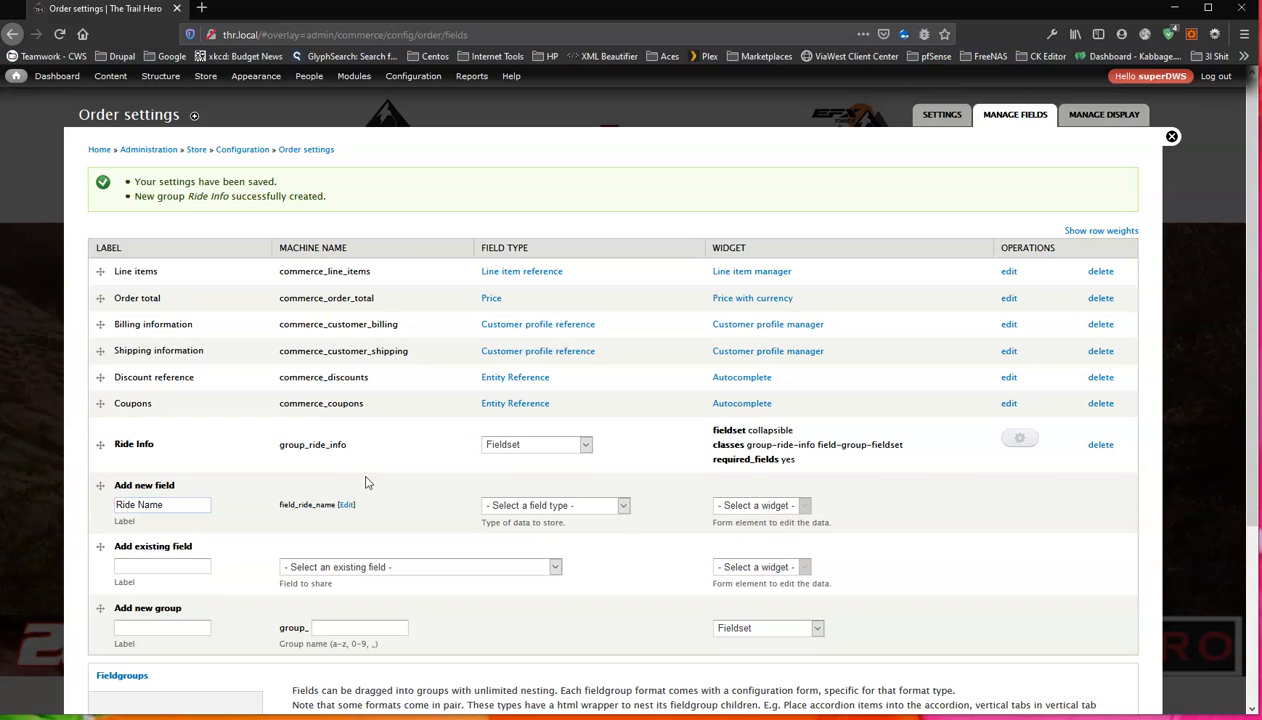
{"action": "key", "text": "Tab"}
{"action": "left_click", "coordinate": [536, 506]}
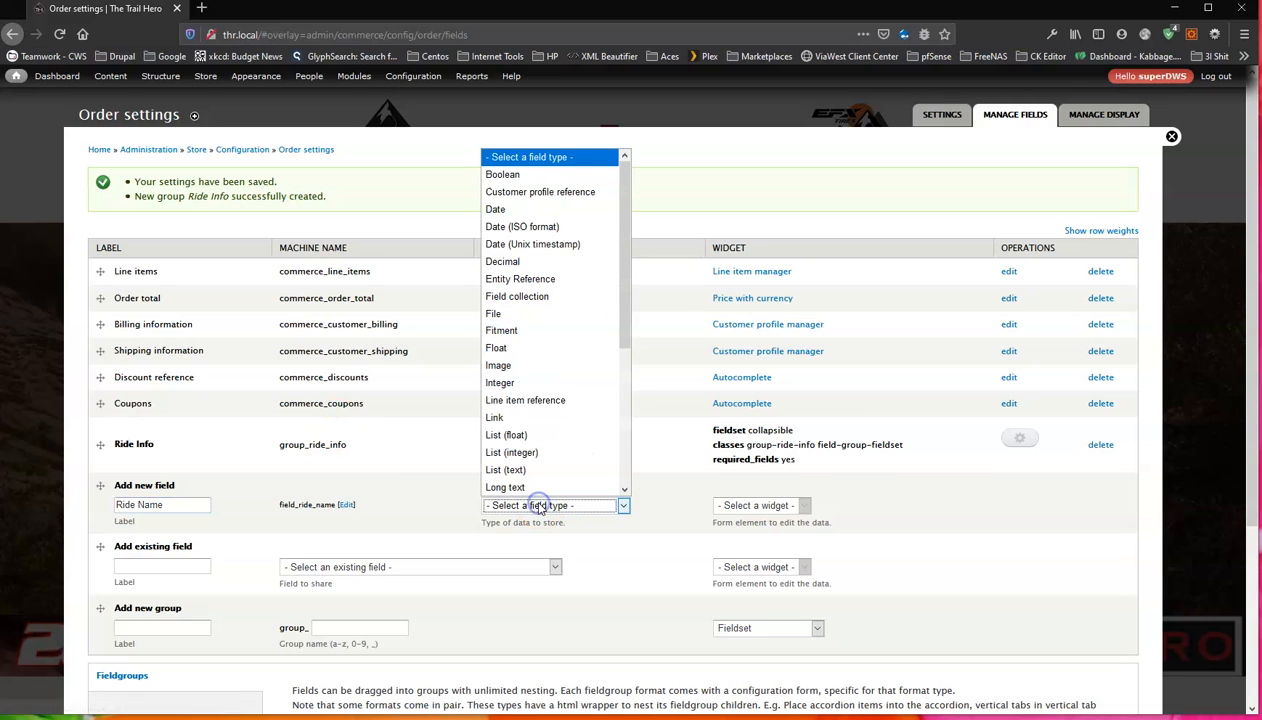
{"action": "scroll", "coordinate": [540, 470], "scroll_direction": "down", "scroll_amount": 5}
{"action": "left_click", "coordinate": [505, 470]}
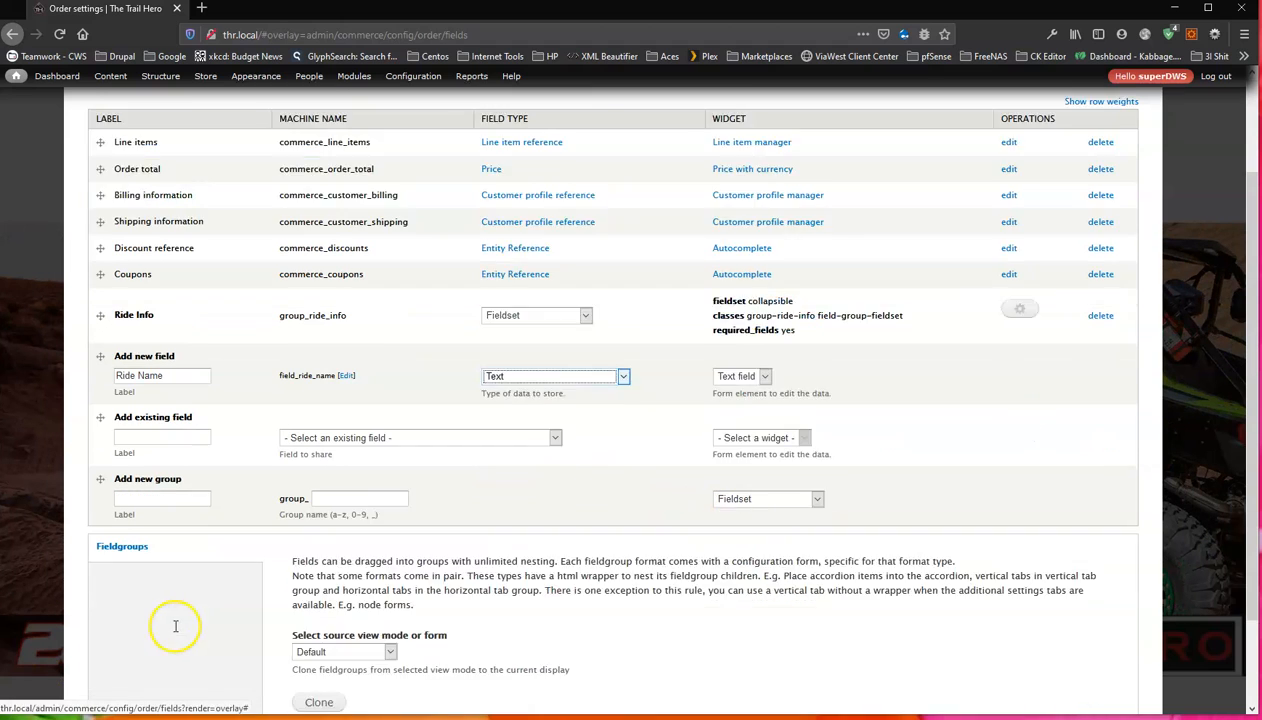
{"action": "scroll", "coordinate": [160, 630], "scroll_direction": "down", "scroll_amount": 3}
{"action": "left_click", "coordinate": [113, 647]}
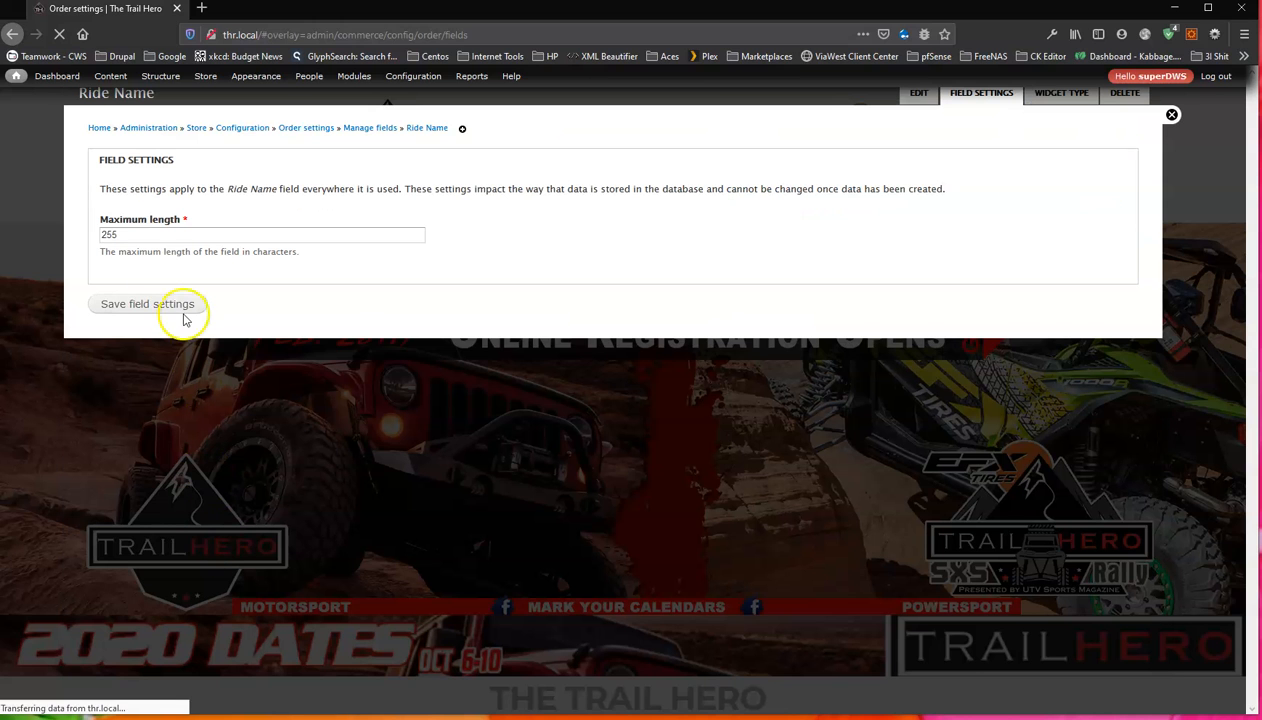
{"action": "left_click", "coordinate": [150, 326]}
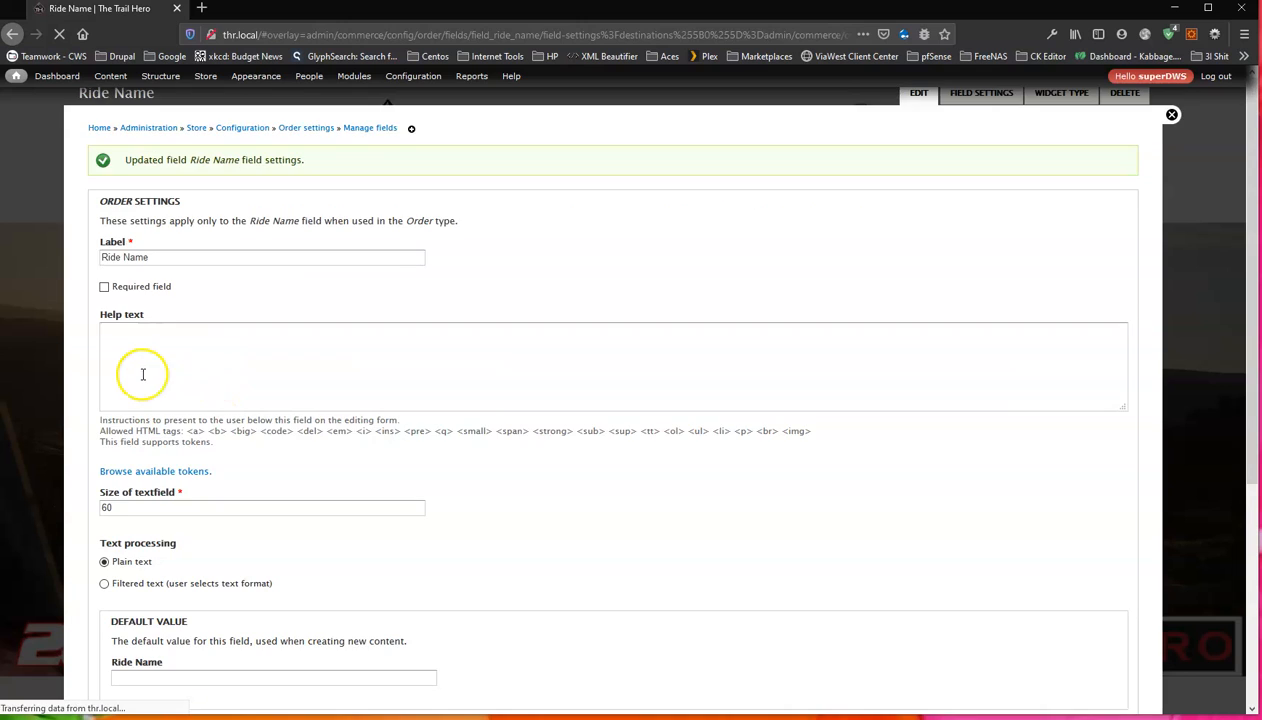
Set the Ride Name field's text field size to 20 and save its settings.
{"action": "scroll", "coordinate": [145, 400], "scroll_direction": "down", "scroll_amount": 2}
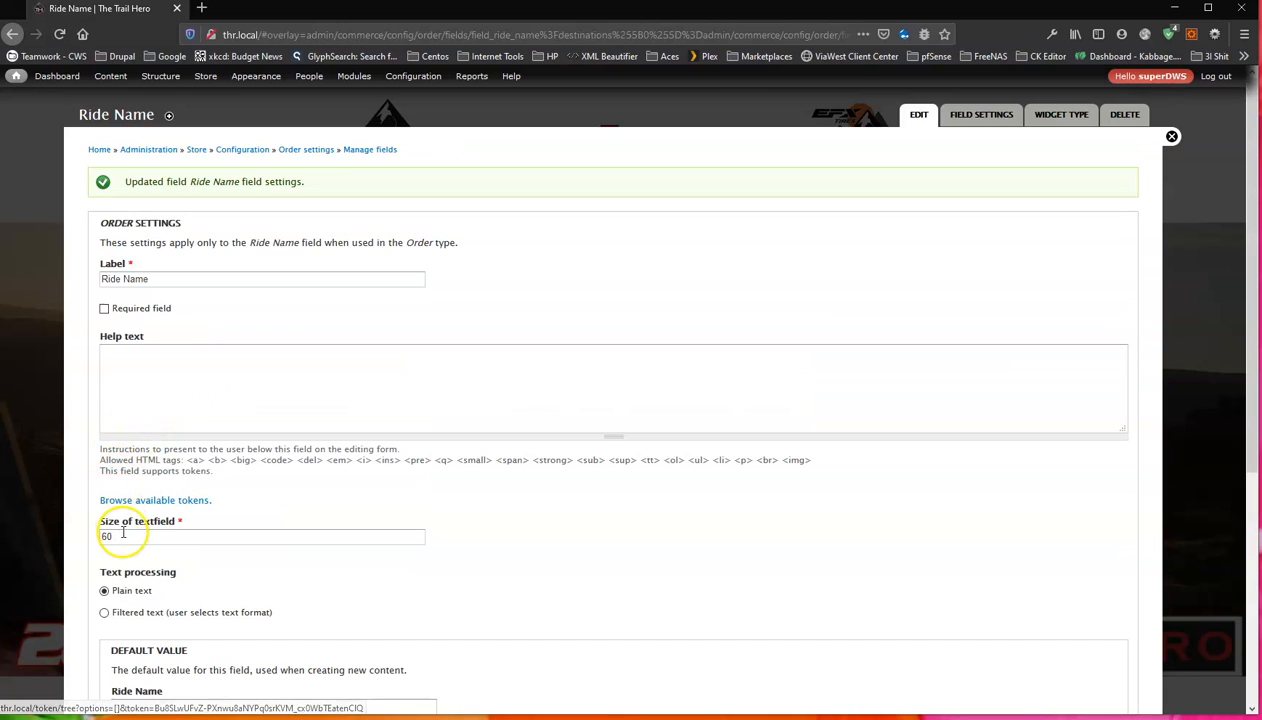
{"action": "left_click_drag", "start_coordinate": [122, 540], "coordinate": [70, 538]}
{"action": "type", "text": "20"}
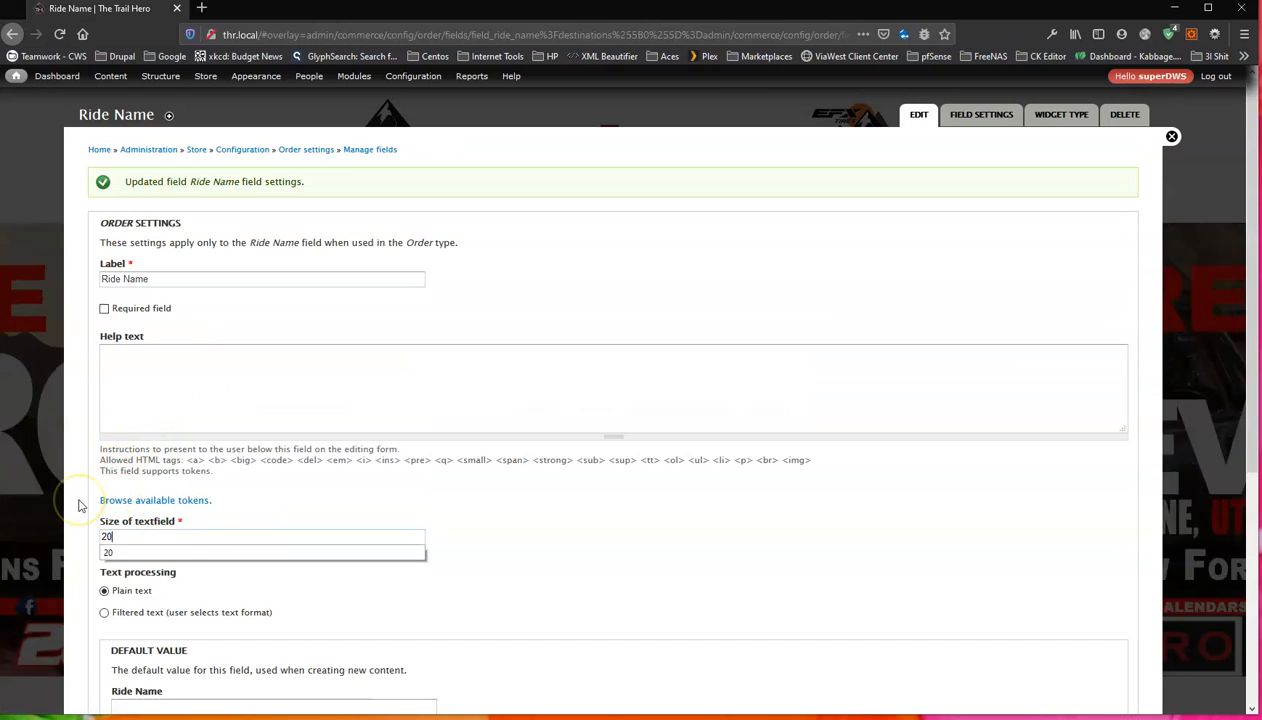
{"action": "scroll", "coordinate": [240, 555], "scroll_direction": "down", "scroll_amount": 4}
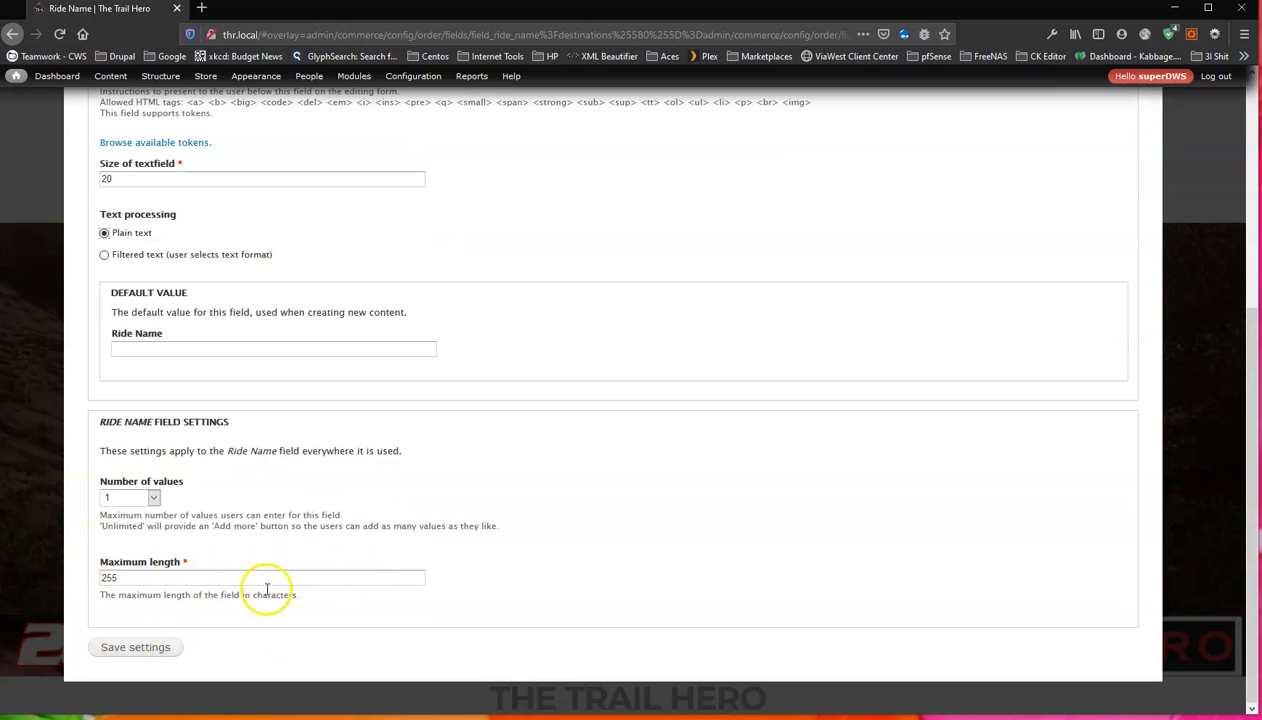
{"action": "left_click", "coordinate": [138, 648]}
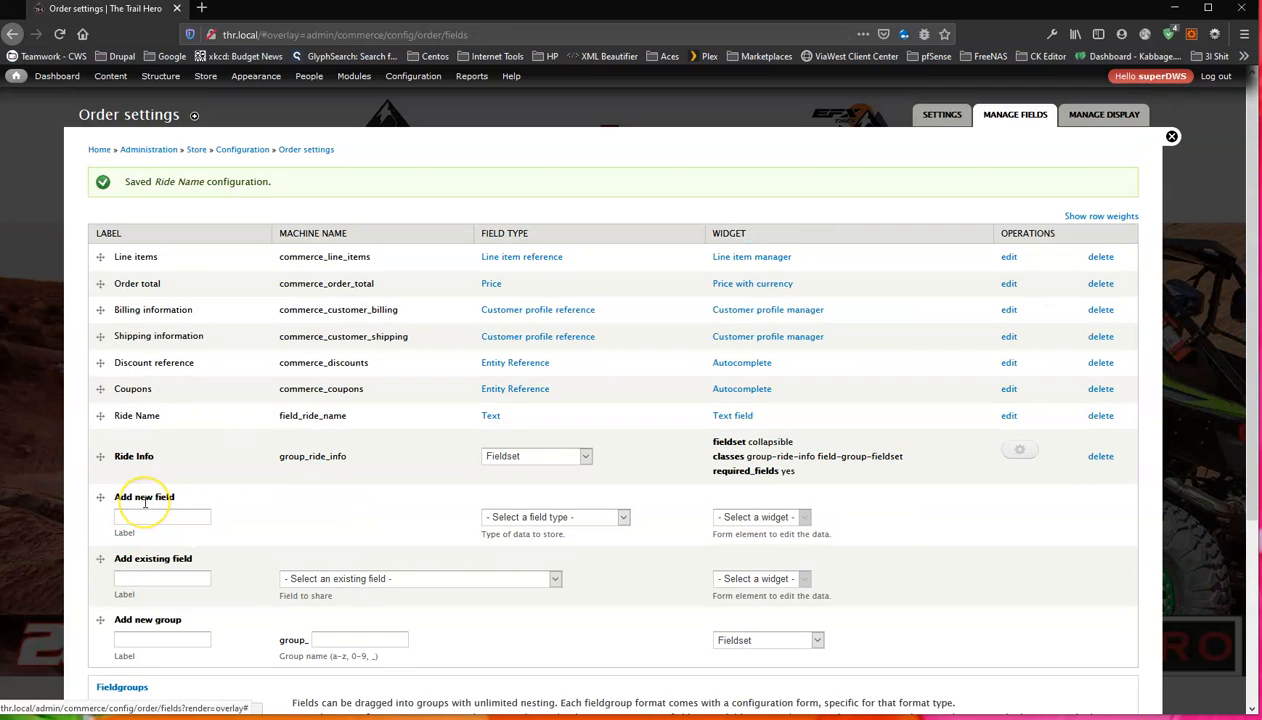
Add a new order field labelled Ride Type of type List (text) with the Check boxes/radio buttons widget, and save.
{"action": "scroll", "coordinate": [145, 503], "scroll_direction": "down", "scroll_amount": 3}
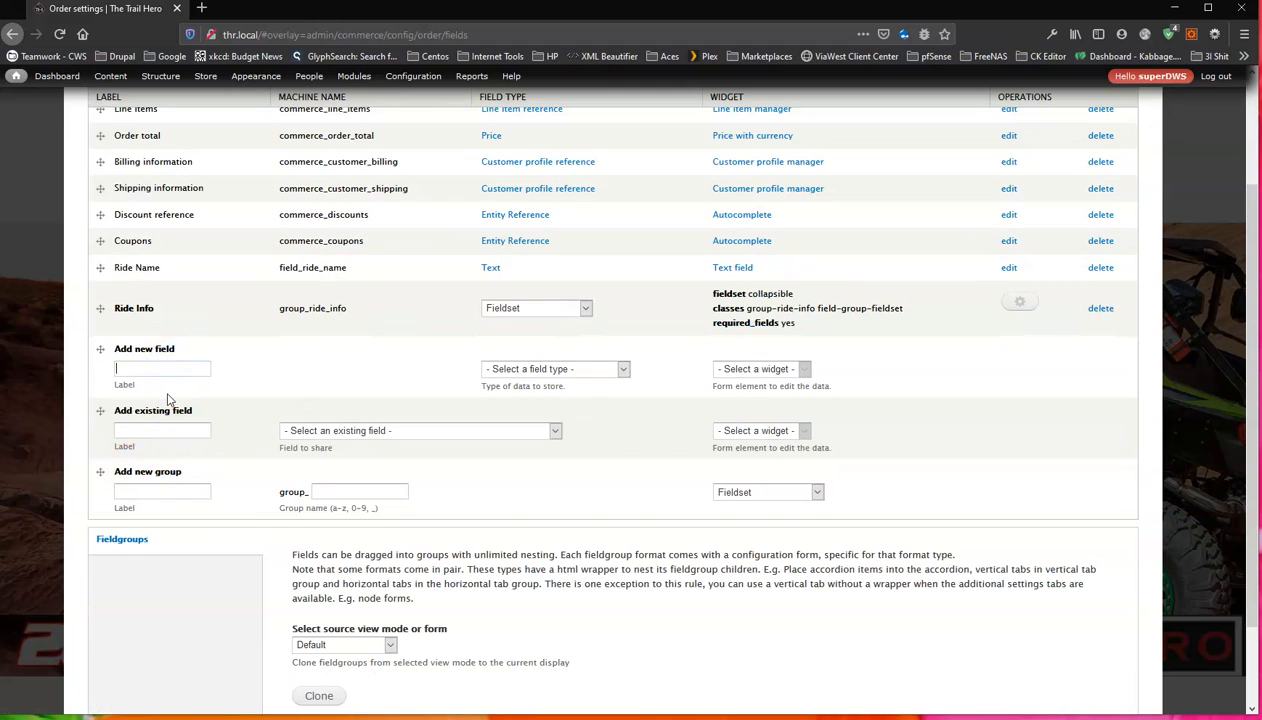
{"action": "type", "text": "Ride Type"}
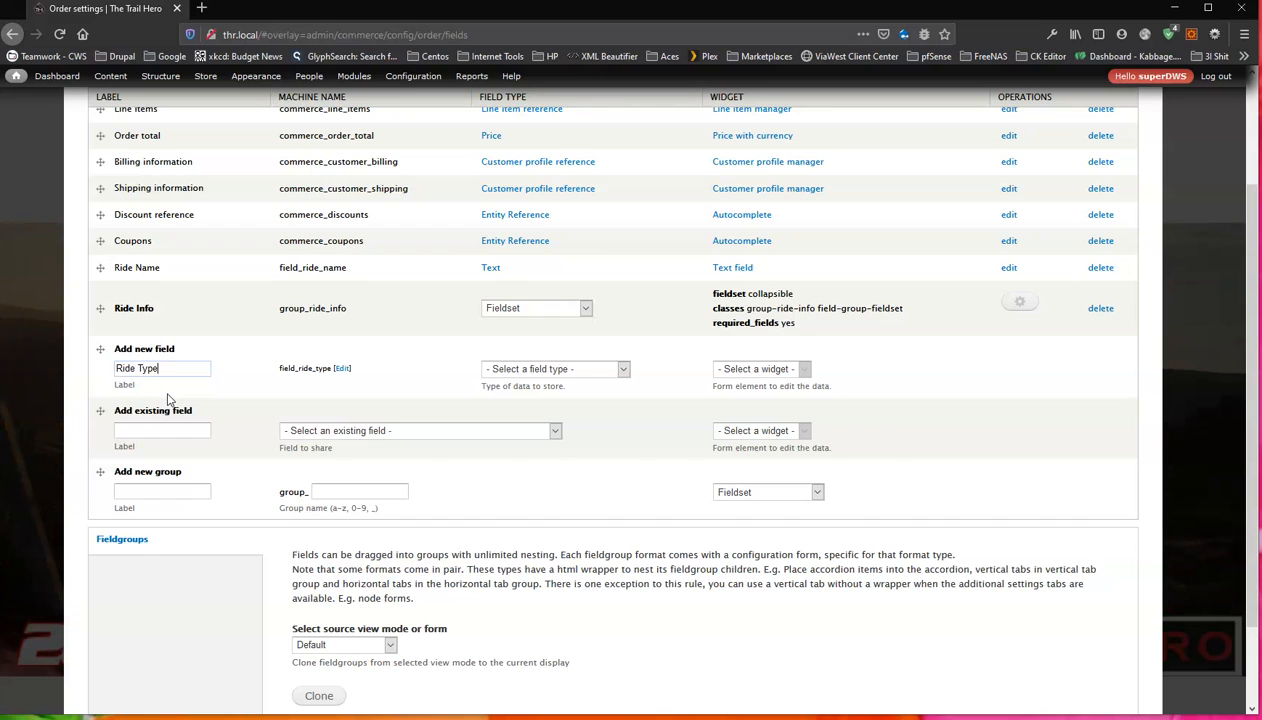
{"action": "left_click", "coordinate": [540, 369]}
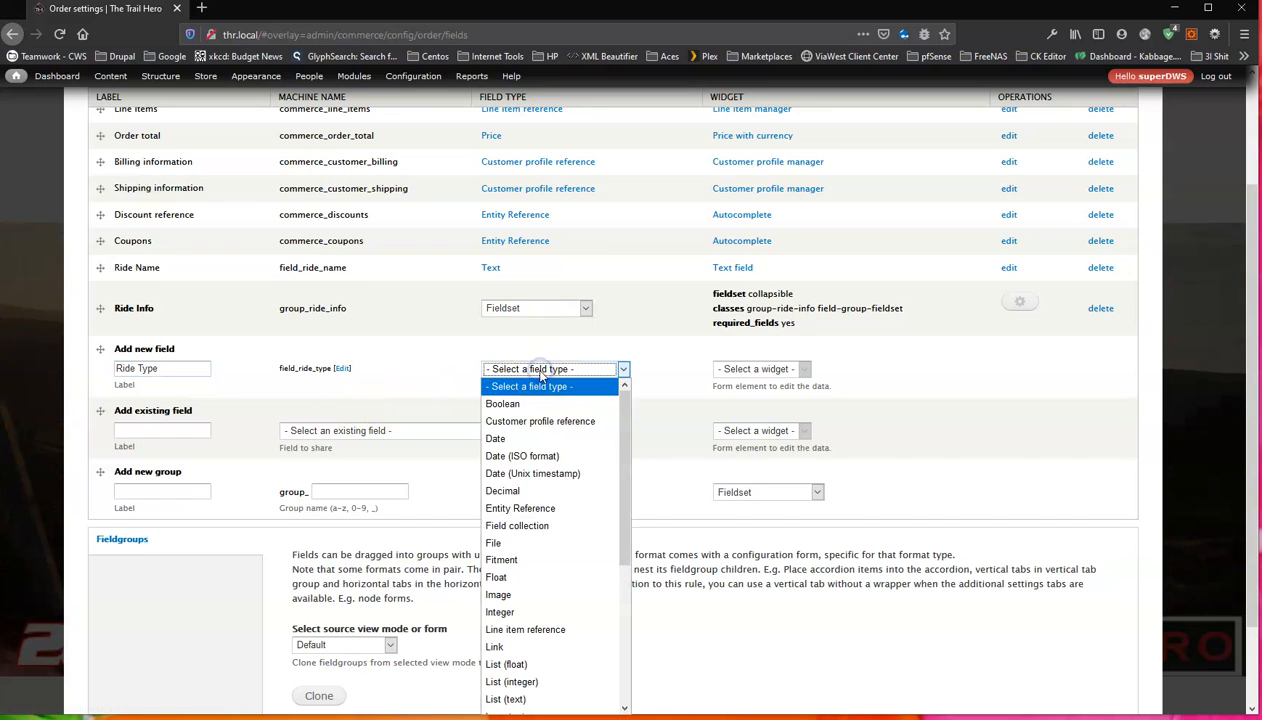
{"action": "scroll", "coordinate": [540, 580], "scroll_direction": "down", "scroll_amount": 5}
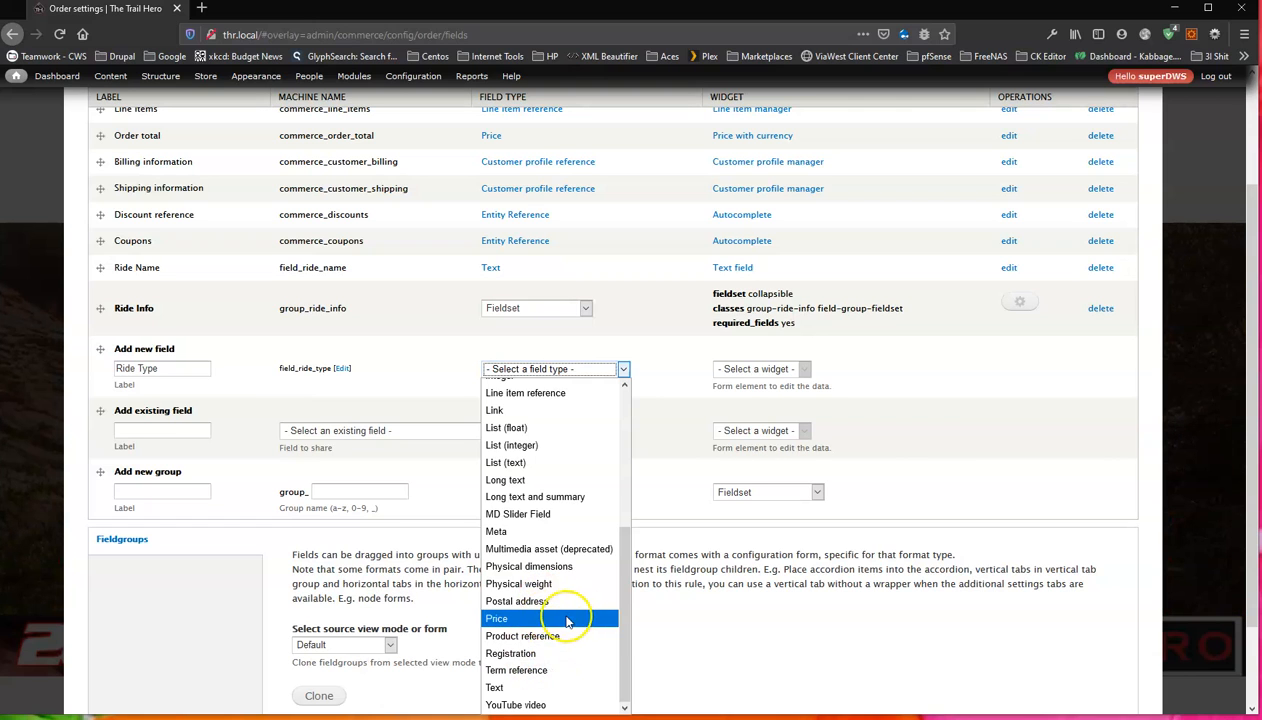
{"action": "scroll", "coordinate": [546, 613], "scroll_direction": "up", "scroll_amount": 5}
{"action": "scroll", "coordinate": [528, 553], "scroll_direction": "down", "scroll_amount": 2}
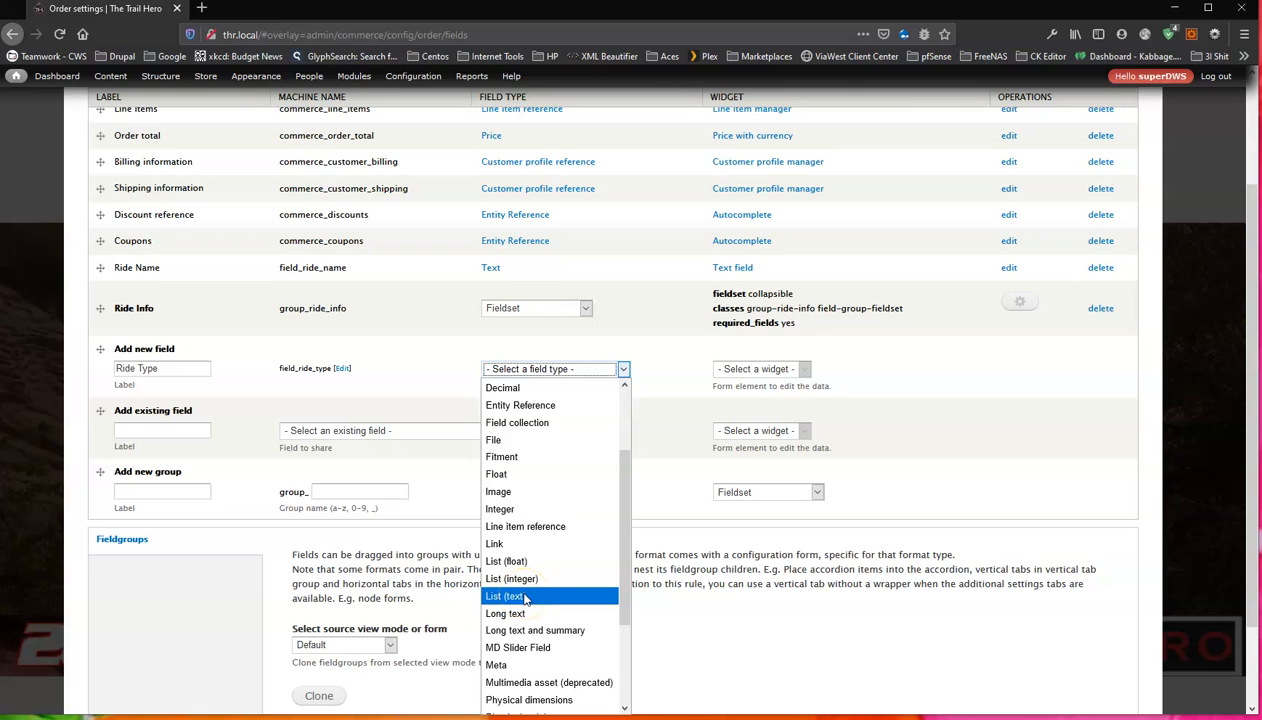
{"action": "left_click", "coordinate": [524, 596]}
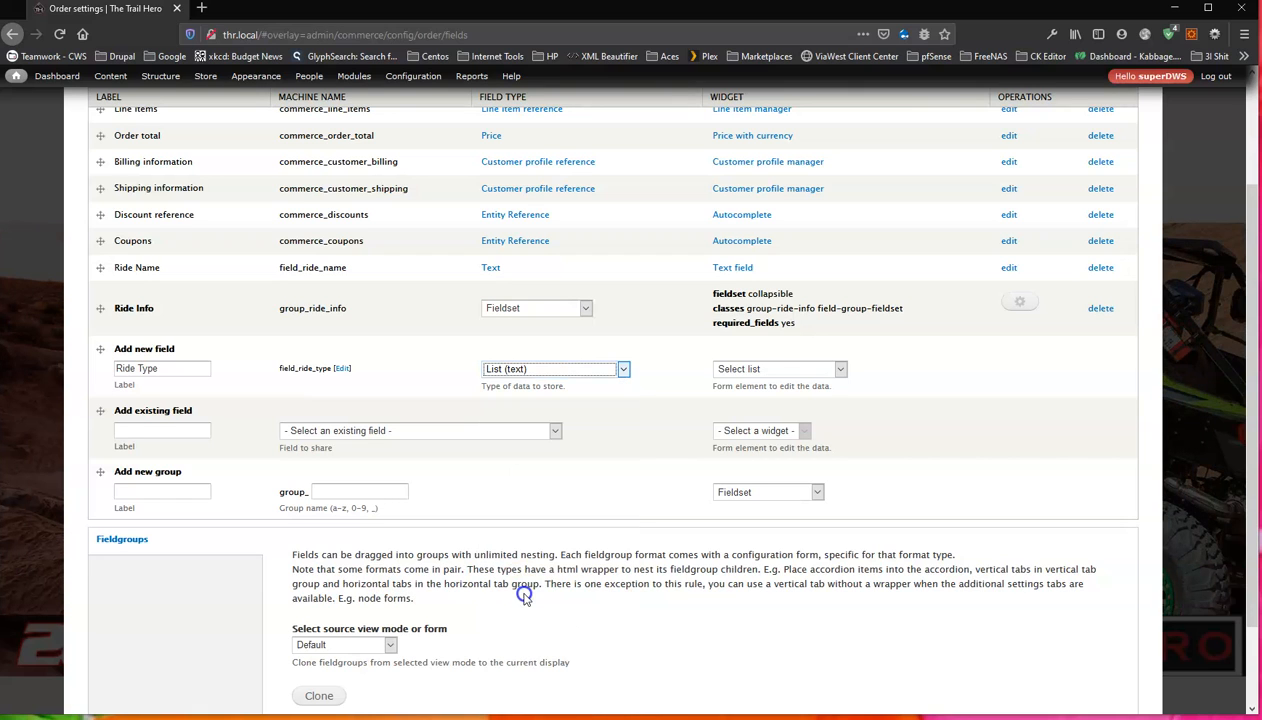
{"action": "left_click", "coordinate": [758, 368]}
{"action": "left_click", "coordinate": [745, 403]}
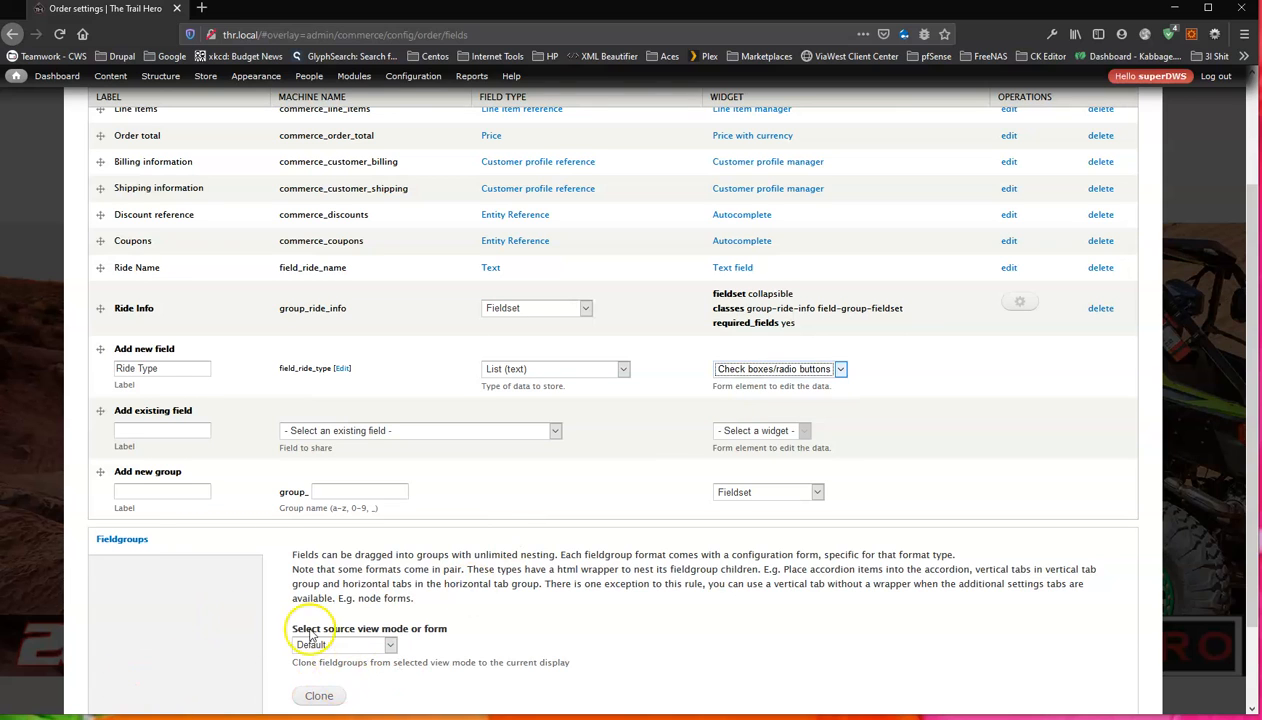
{"action": "scroll", "coordinate": [200, 650], "scroll_direction": "down", "scroll_amount": 2}
{"action": "left_click", "coordinate": [122, 652]}
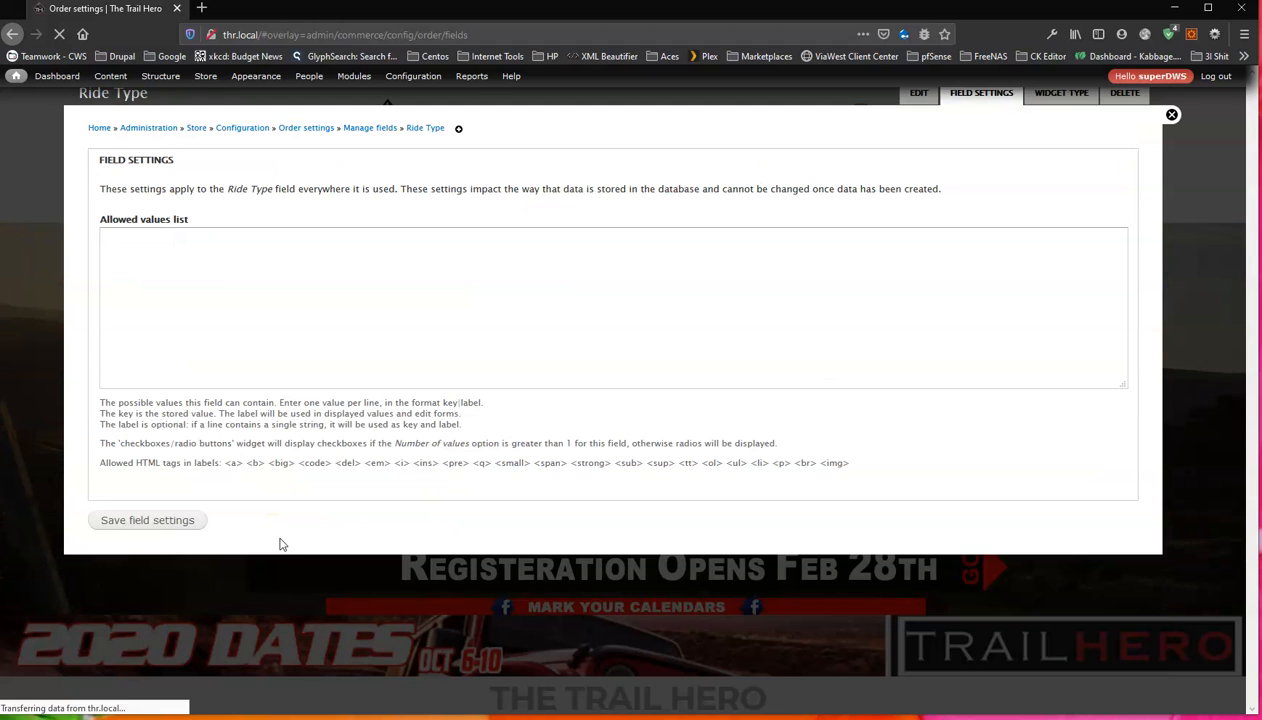
Enter ATV/UTV, Jeep, Truck, Winnebego and Tri-Cycle as the Ride Type field's allowed values, and save the field settings.
{"action": "left_click", "coordinate": [284, 296]}
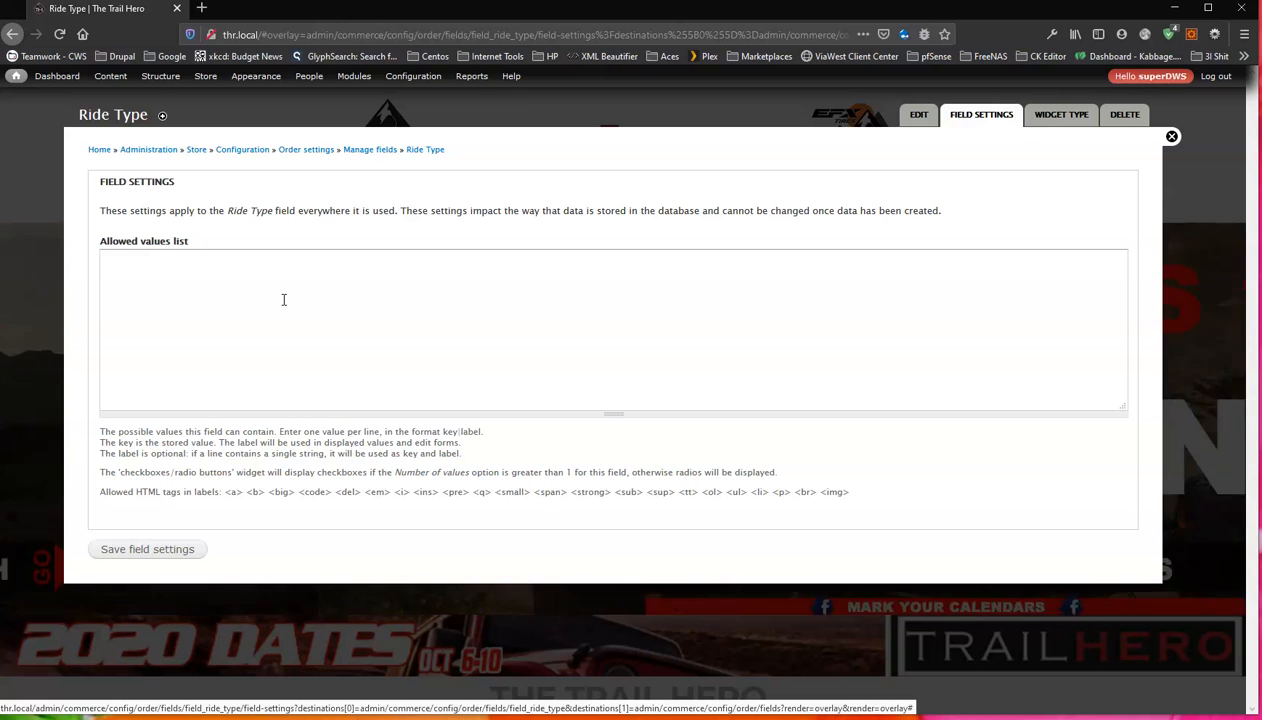
{"action": "type", "text": "UTV"}
{"action": "left_click", "coordinate": [302, 302]}
{"action": "type", "text": "ATV"}
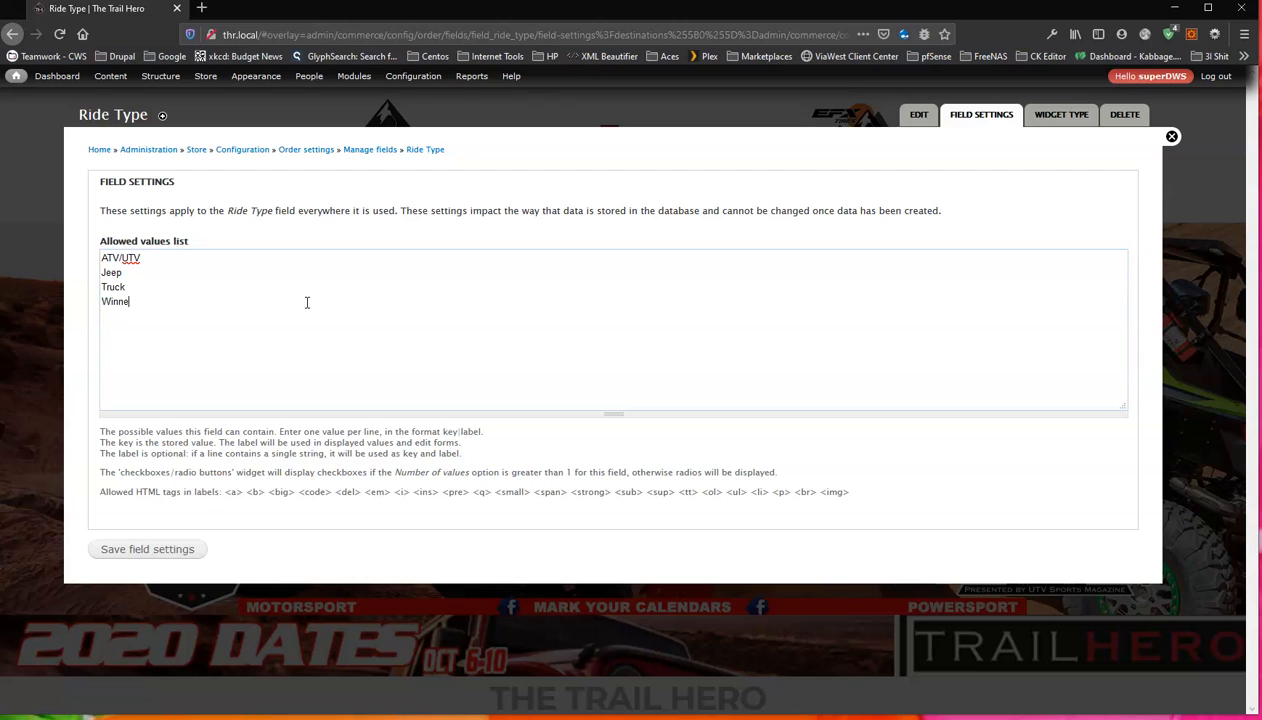
{"action": "type", "text": "bego"}
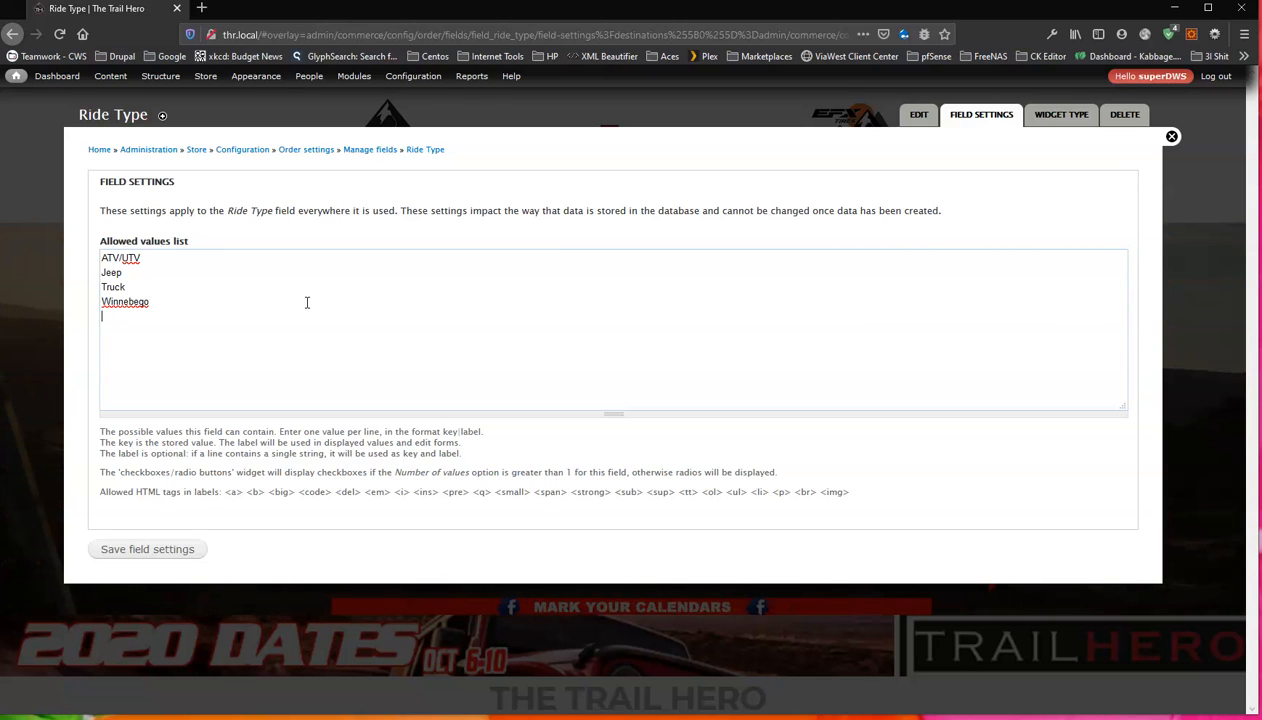
{"action": "type", "text": "Tri-Cycle"}
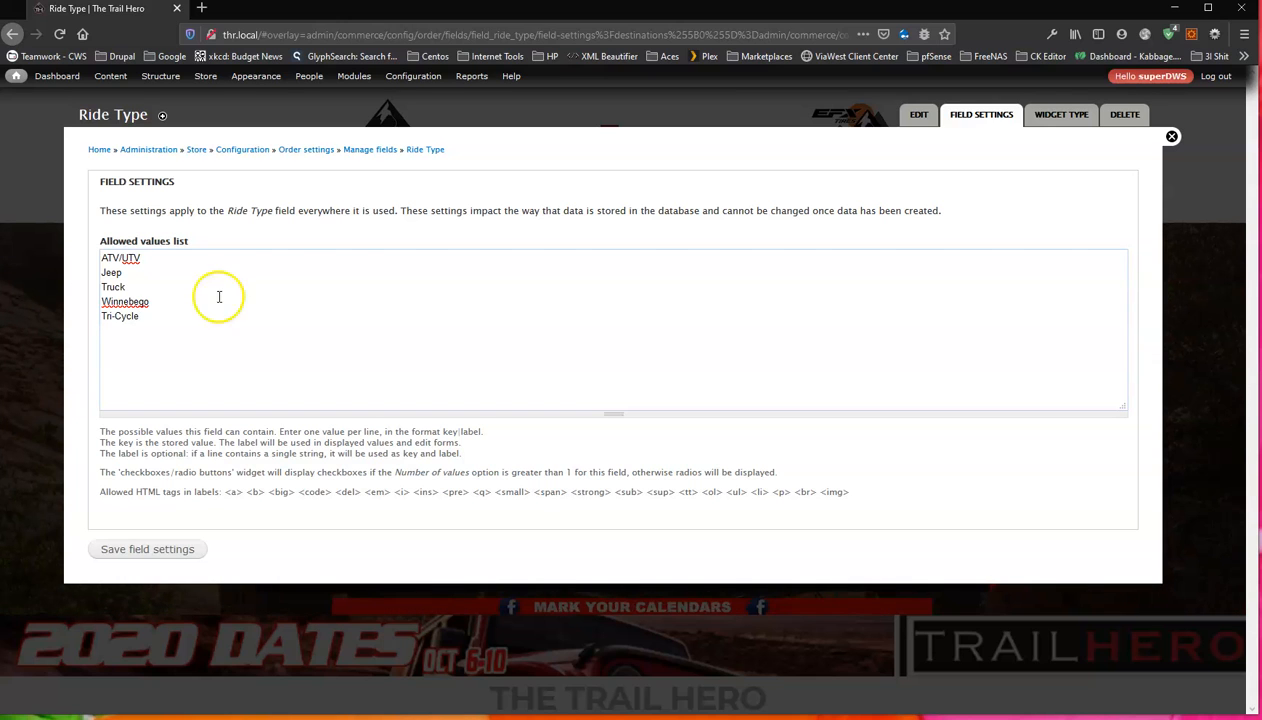
{"action": "left_click", "coordinate": [155, 549]}
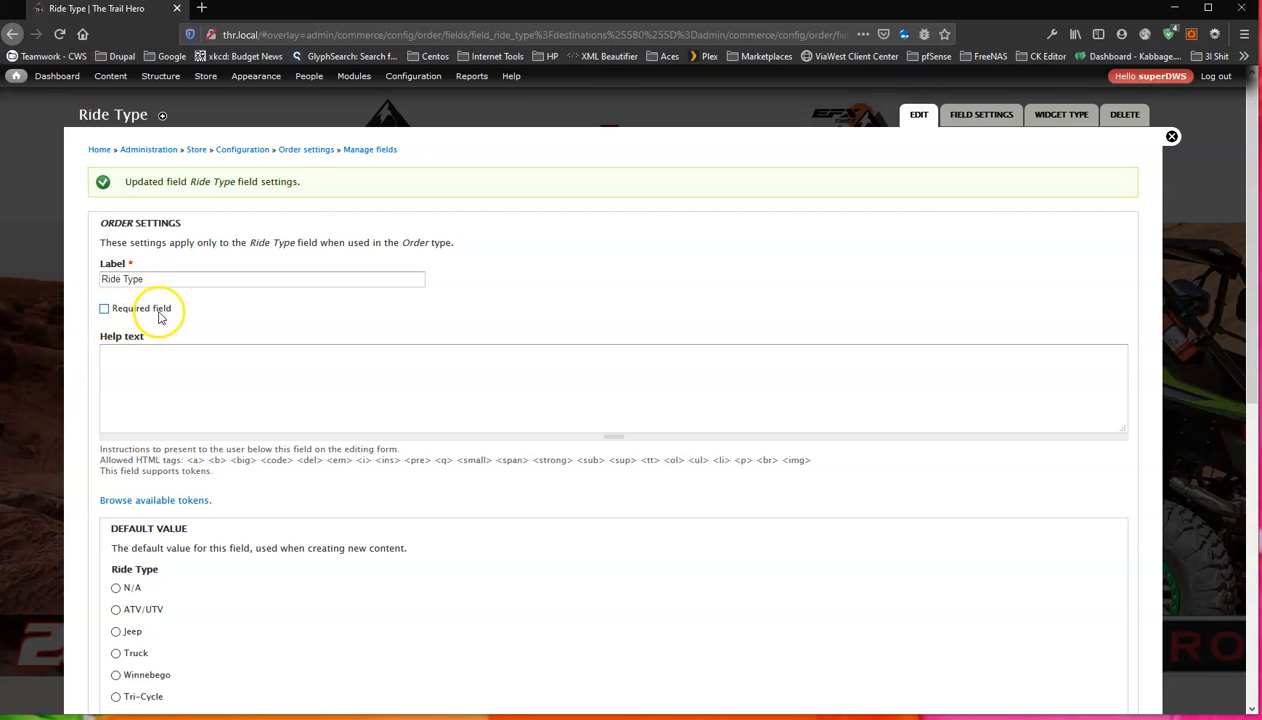
Review the Ride Type field's order settings, default value and allowed values, and save them without changes.
{"action": "scroll", "coordinate": [199, 437], "scroll_direction": "down", "scroll_amount": 4}
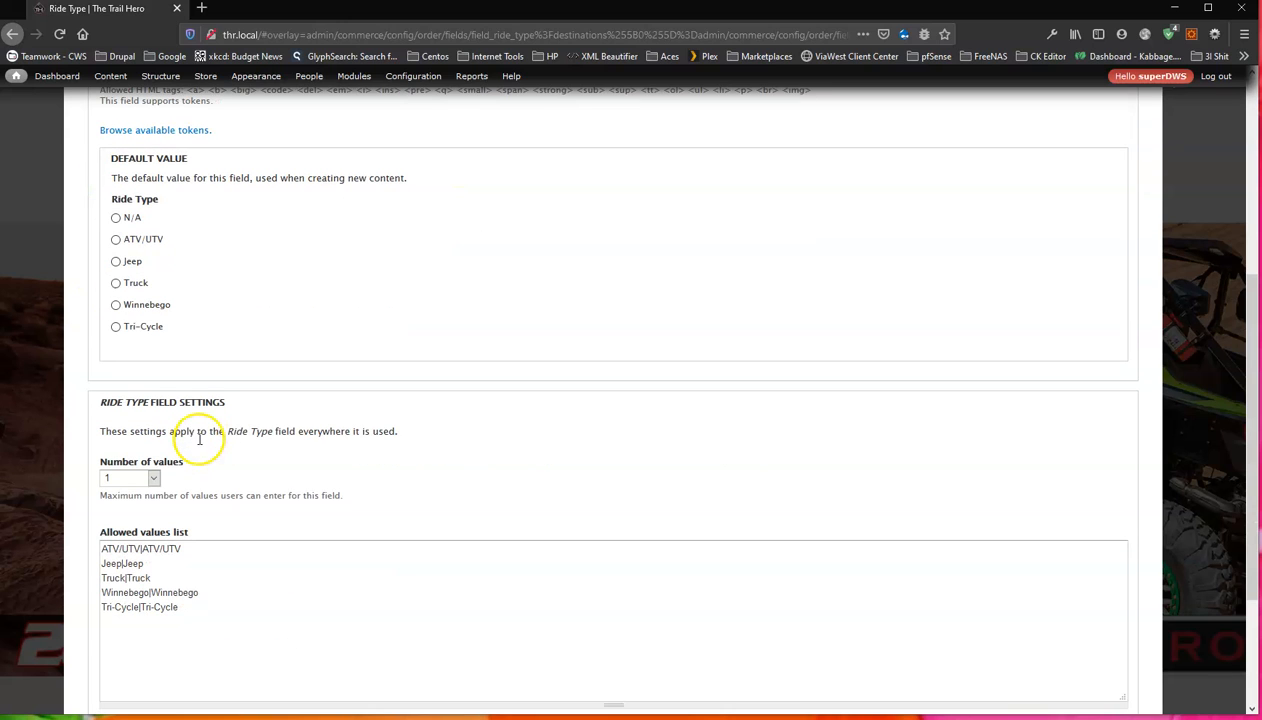
{"action": "scroll", "coordinate": [201, 492], "scroll_direction": "up", "scroll_amount": 4}
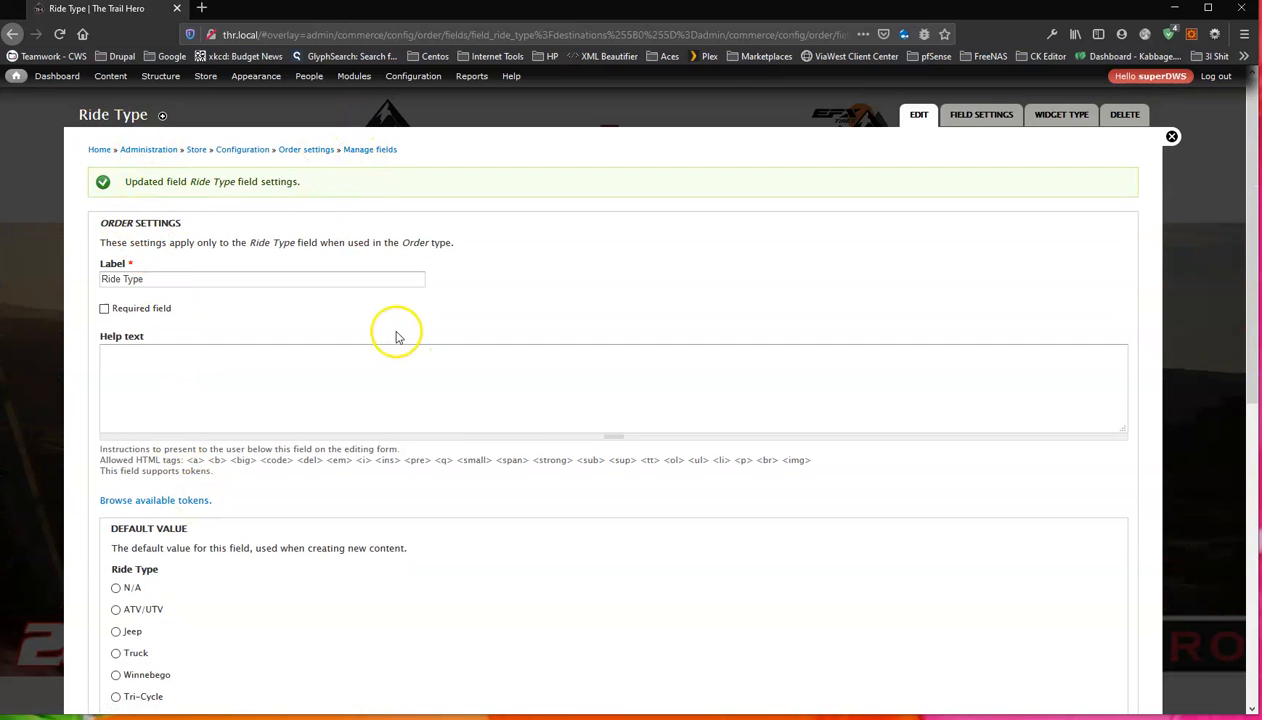
{"action": "scroll", "coordinate": [249, 352], "scroll_direction": "down", "scroll_amount": 2}
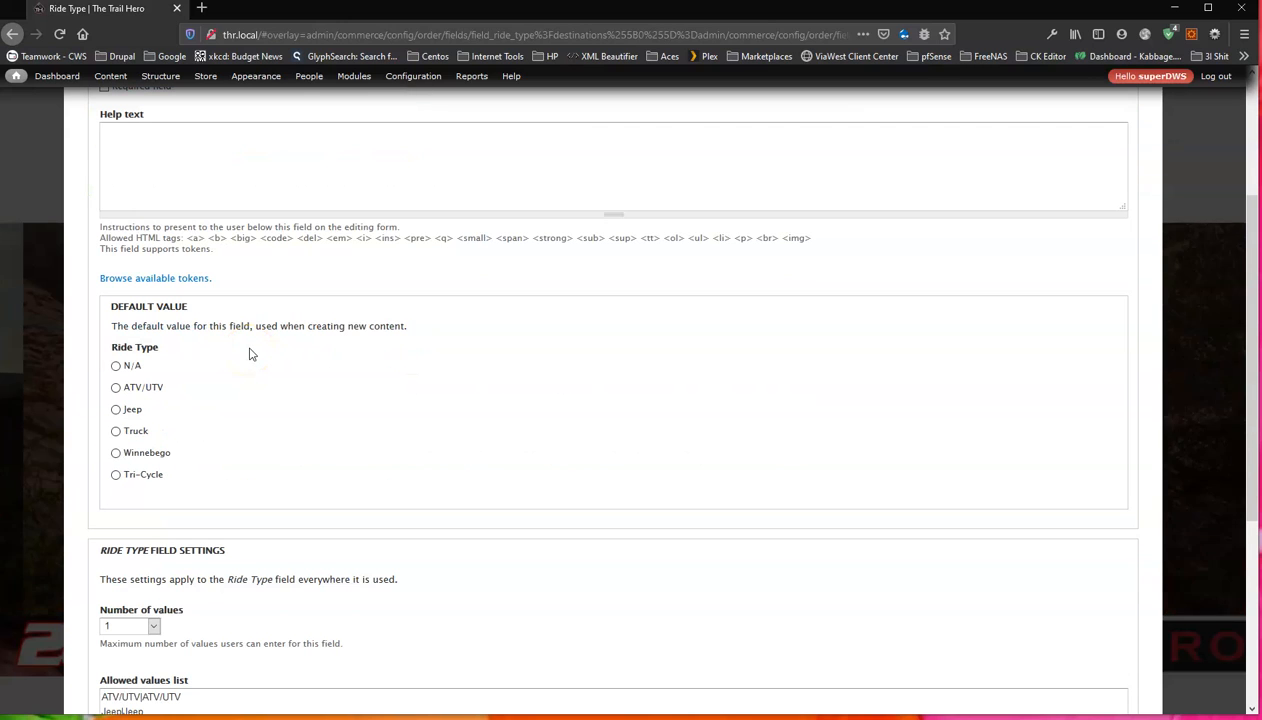
{"action": "scroll", "coordinate": [251, 354], "scroll_direction": "down", "scroll_amount": 1}
{"action": "scroll", "coordinate": [251, 354], "scroll_direction": "up", "scroll_amount": 2}
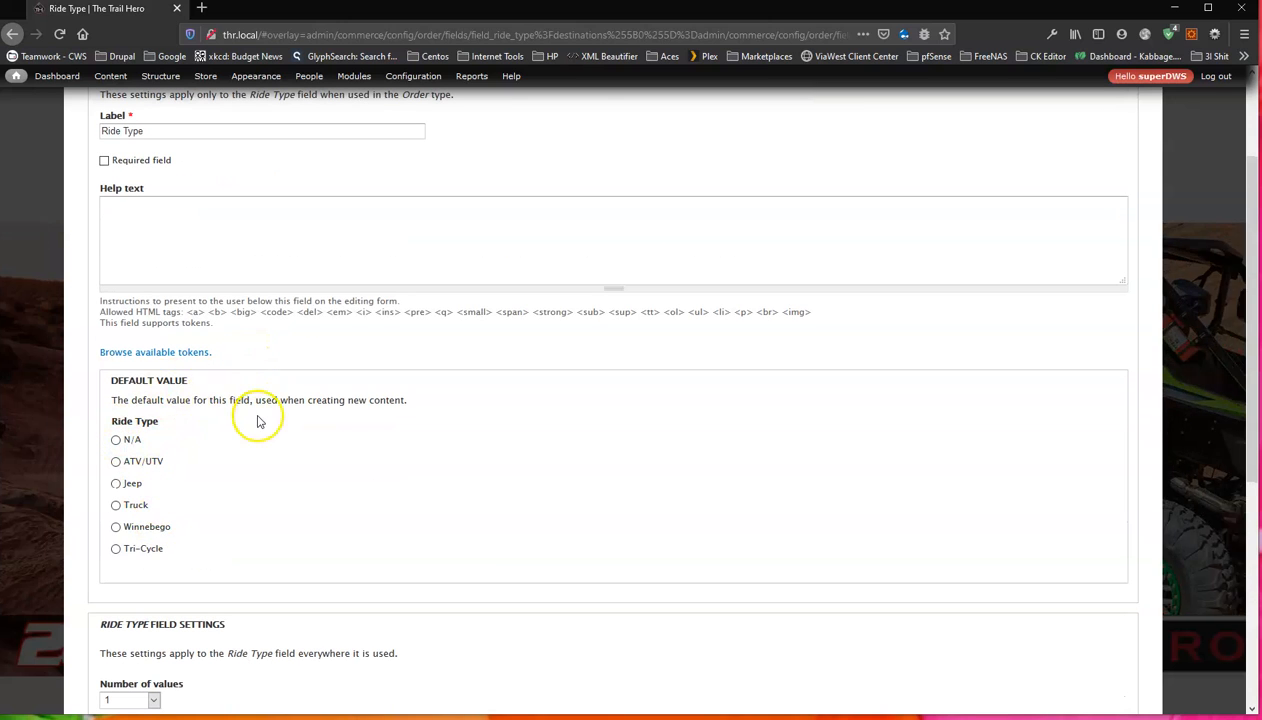
{"action": "scroll", "coordinate": [252, 422], "scroll_direction": "down", "scroll_amount": 2}
{"action": "scroll", "coordinate": [256, 422], "scroll_direction": "up", "scroll_amount": 2}
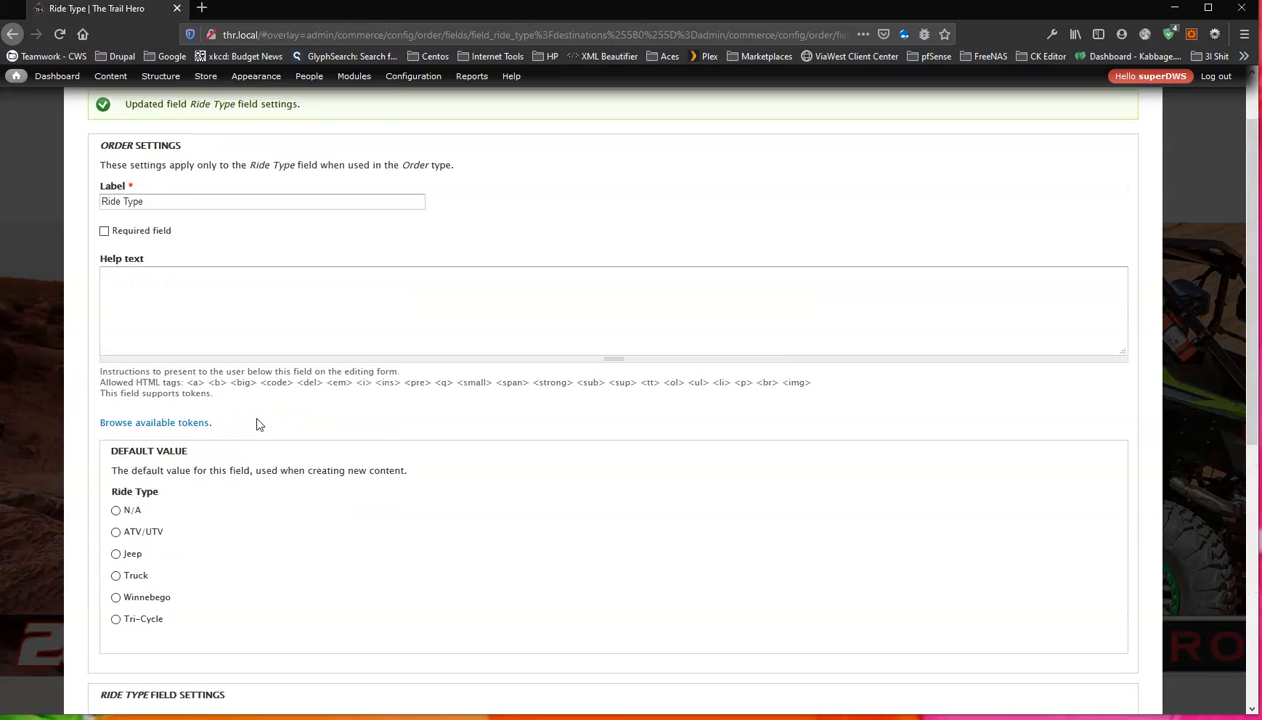
{"action": "scroll", "coordinate": [257, 424], "scroll_direction": "down", "scroll_amount": 2}
{"action": "scroll", "coordinate": [257, 422], "scroll_direction": "down", "scroll_amount": 3}
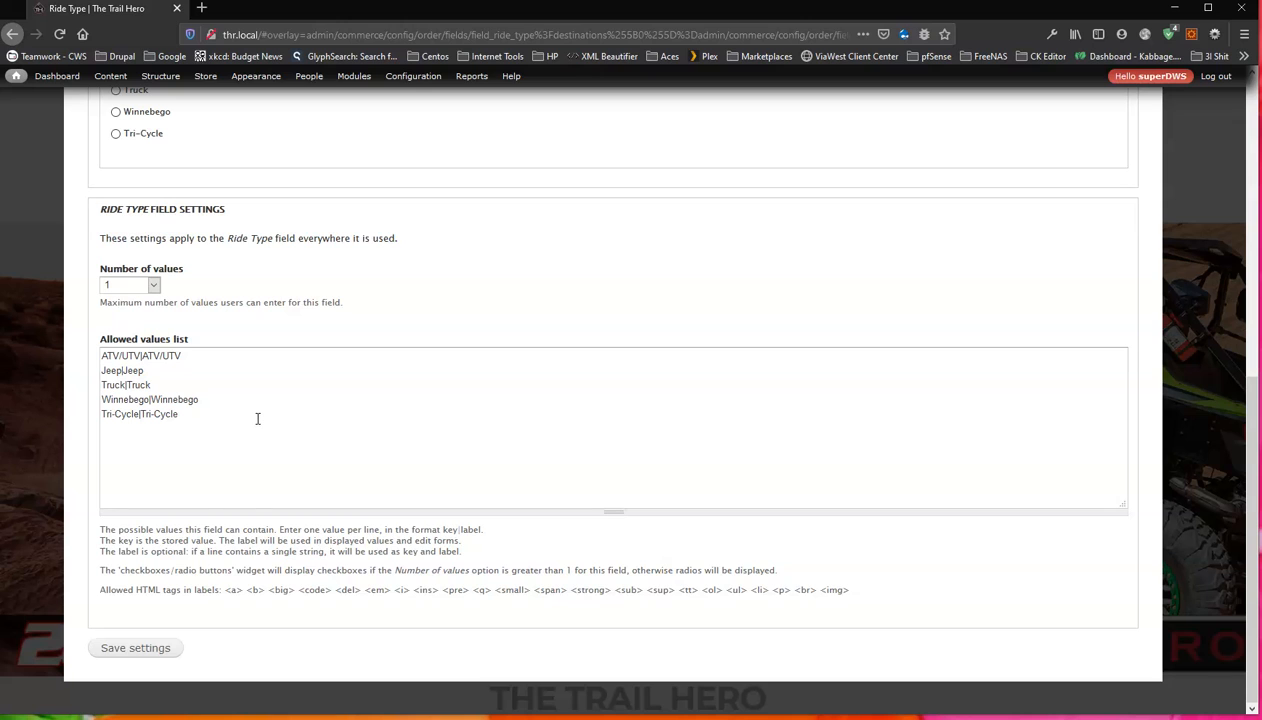
{"action": "left_click", "coordinate": [137, 656]}
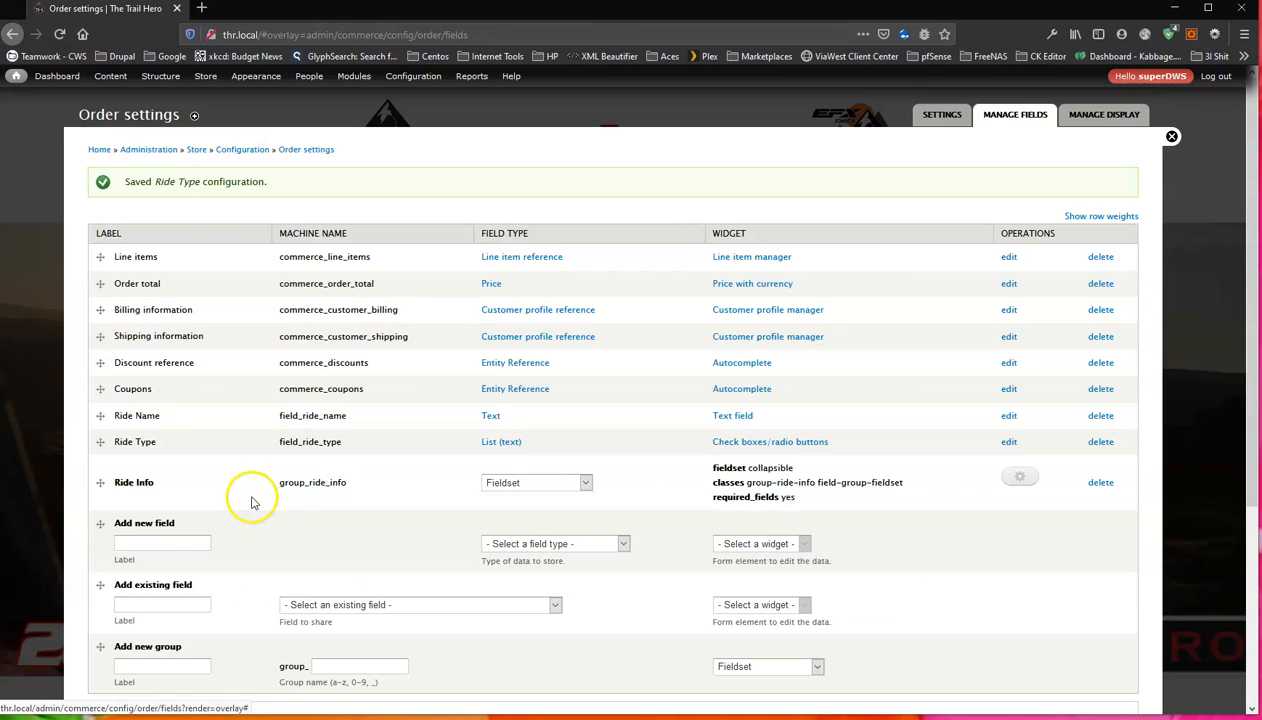
Add a new order field labelled Hates Mayo of type Boolean with the Check boxes/radio buttons widget, and save.
{"action": "left_click", "coordinate": [127, 516]}
{"action": "type", "text": "Middle"}
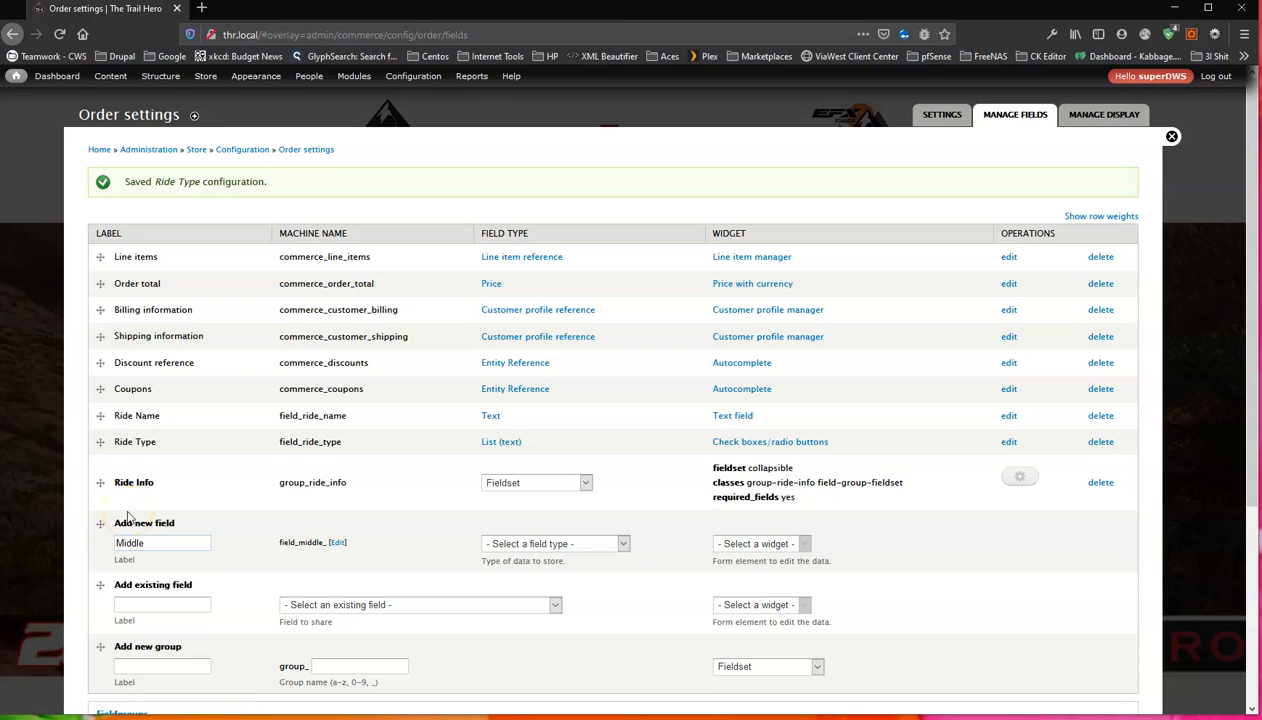
{"action": "key", "text": "BackSpace"}
{"action": "key", "text": "BackSpace"}
{"action": "key", "text": "BackSpace"}
{"action": "key", "text": "BackSpace"}
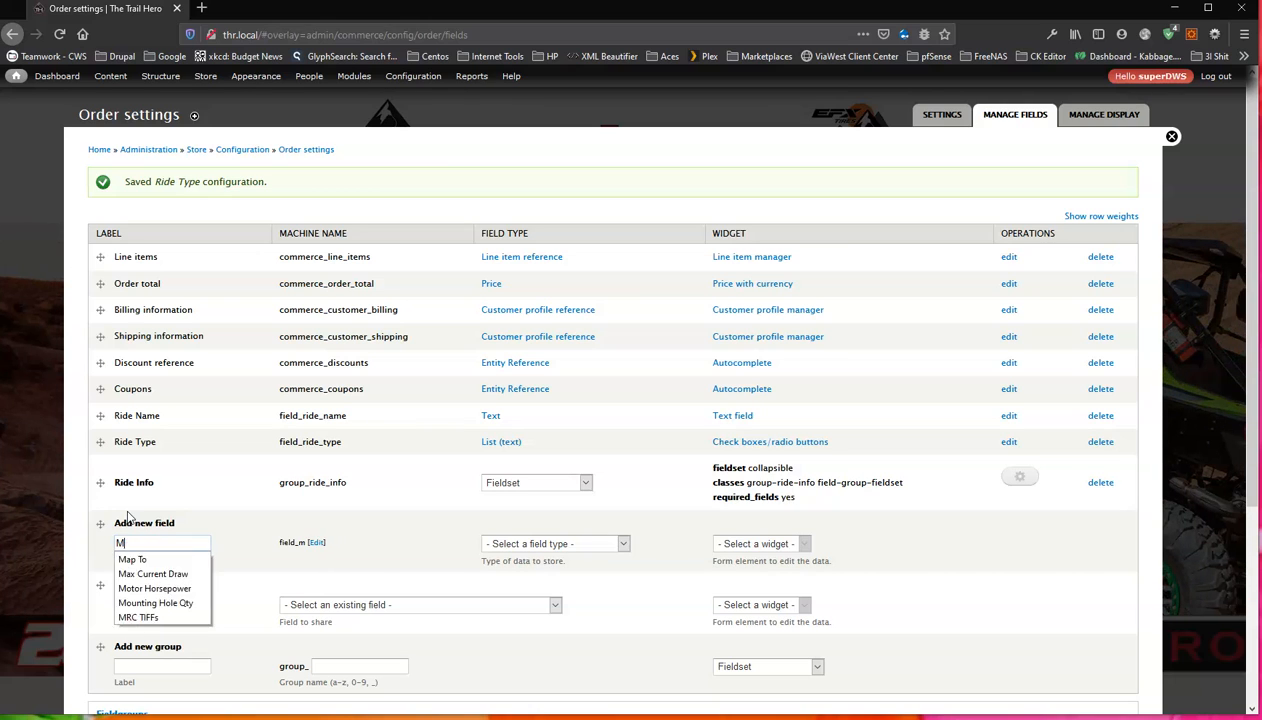
{"action": "type", "text": "Hates Mayo"}
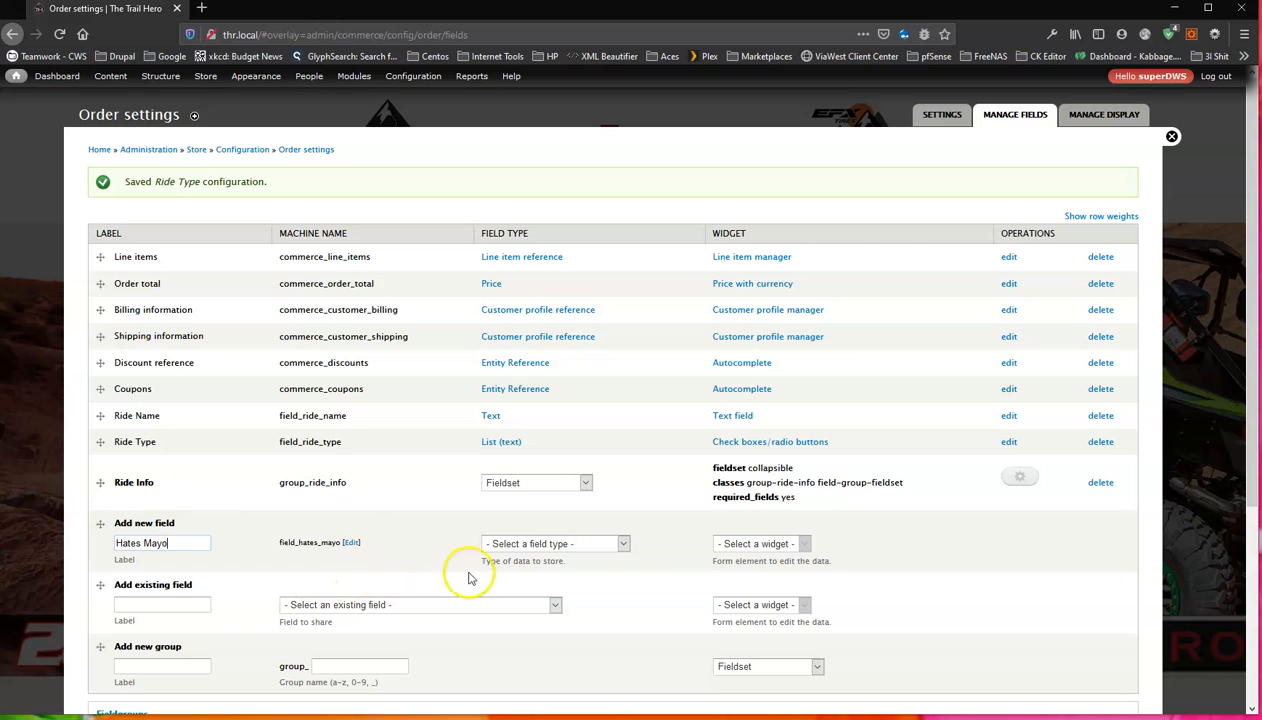
{"action": "left_click", "coordinate": [540, 544]}
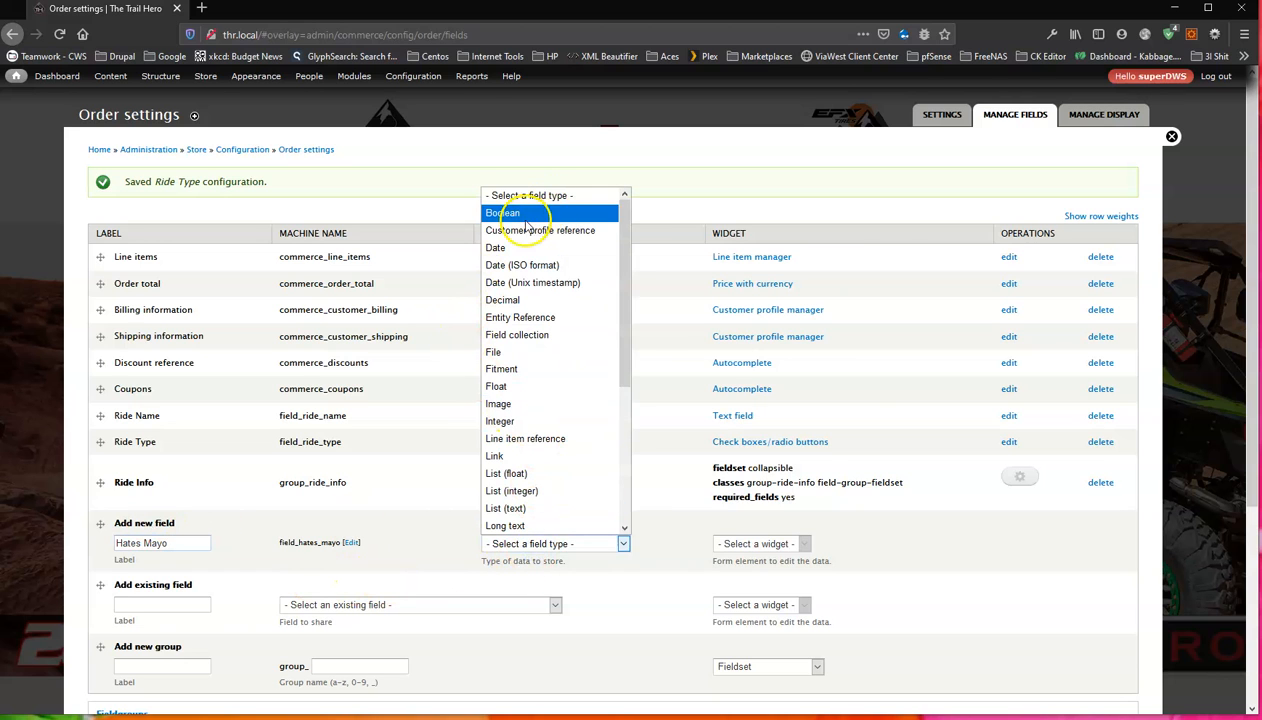
{"action": "left_click", "coordinate": [510, 212]}
{"action": "scroll", "coordinate": [146, 637], "scroll_direction": "down", "scroll_amount": 3}
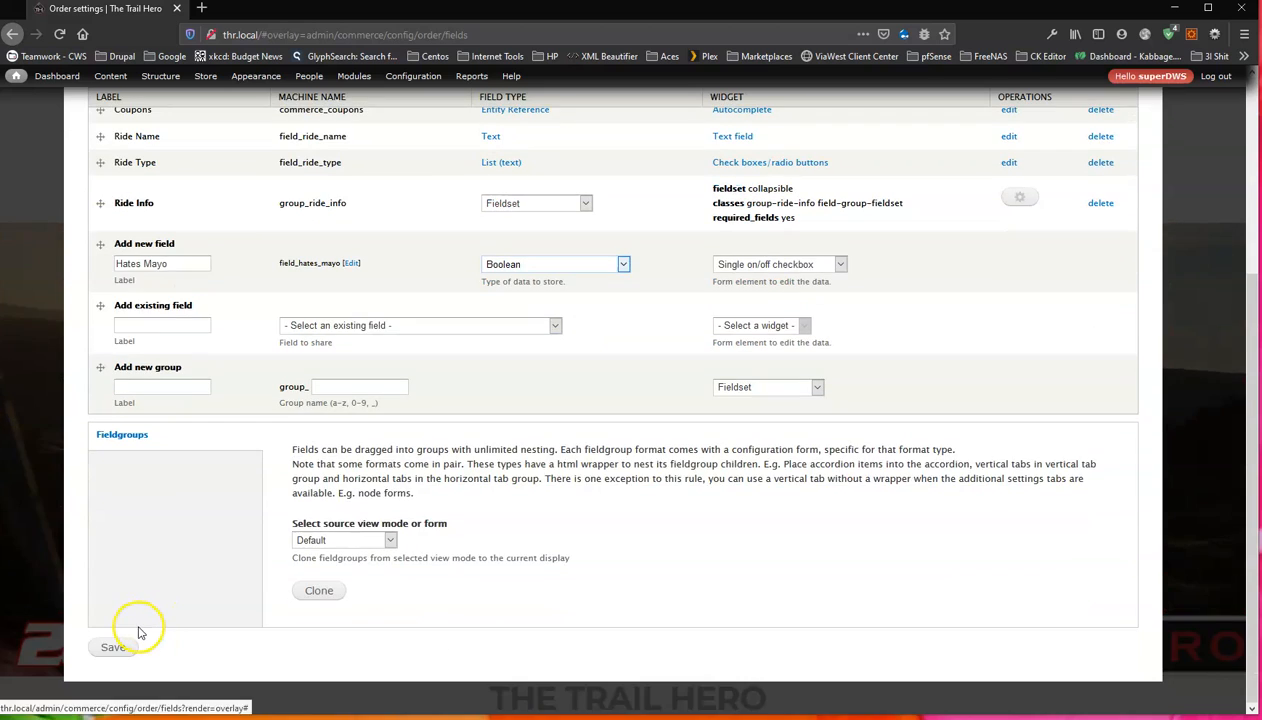
{"action": "left_click", "coordinate": [797, 266]}
{"action": "left_click", "coordinate": [771, 299]}
{"action": "left_click", "coordinate": [116, 650]}
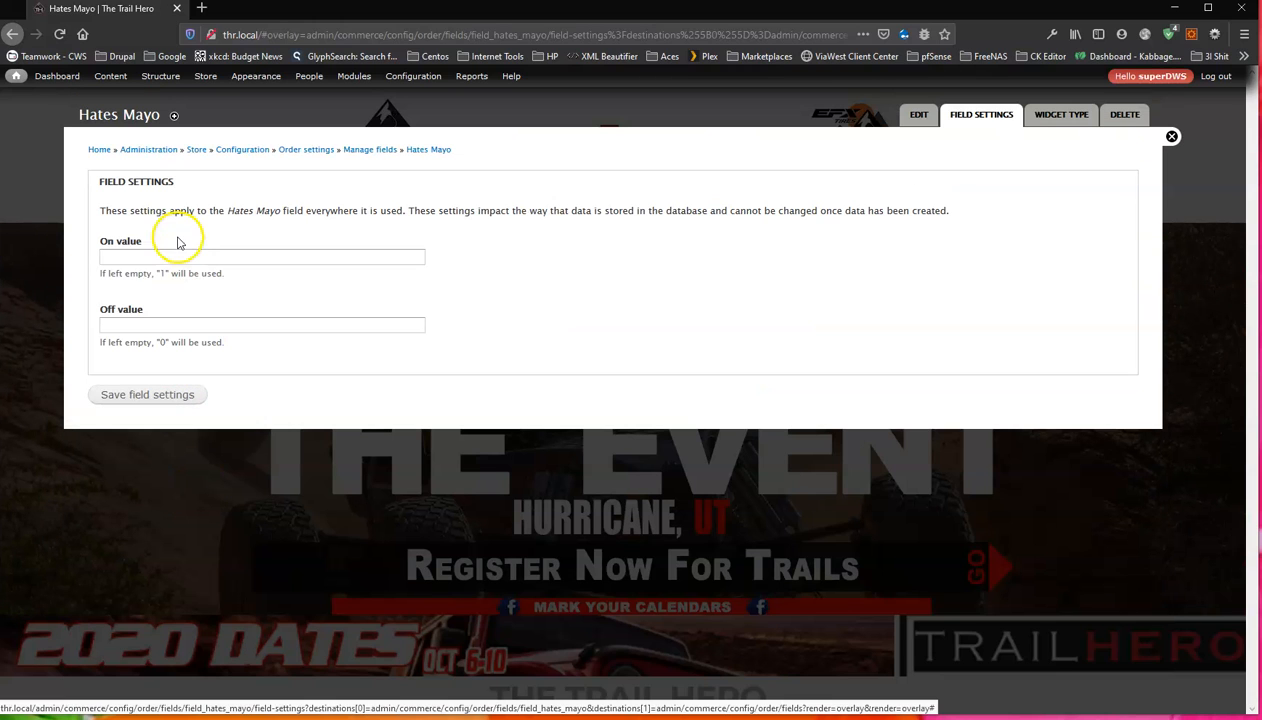
Save the Hates Mayo field's initial field settings with the on and off values left empty.
{"action": "left_click", "coordinate": [130, 261]}
{"action": "left_click", "coordinate": [140, 395]}
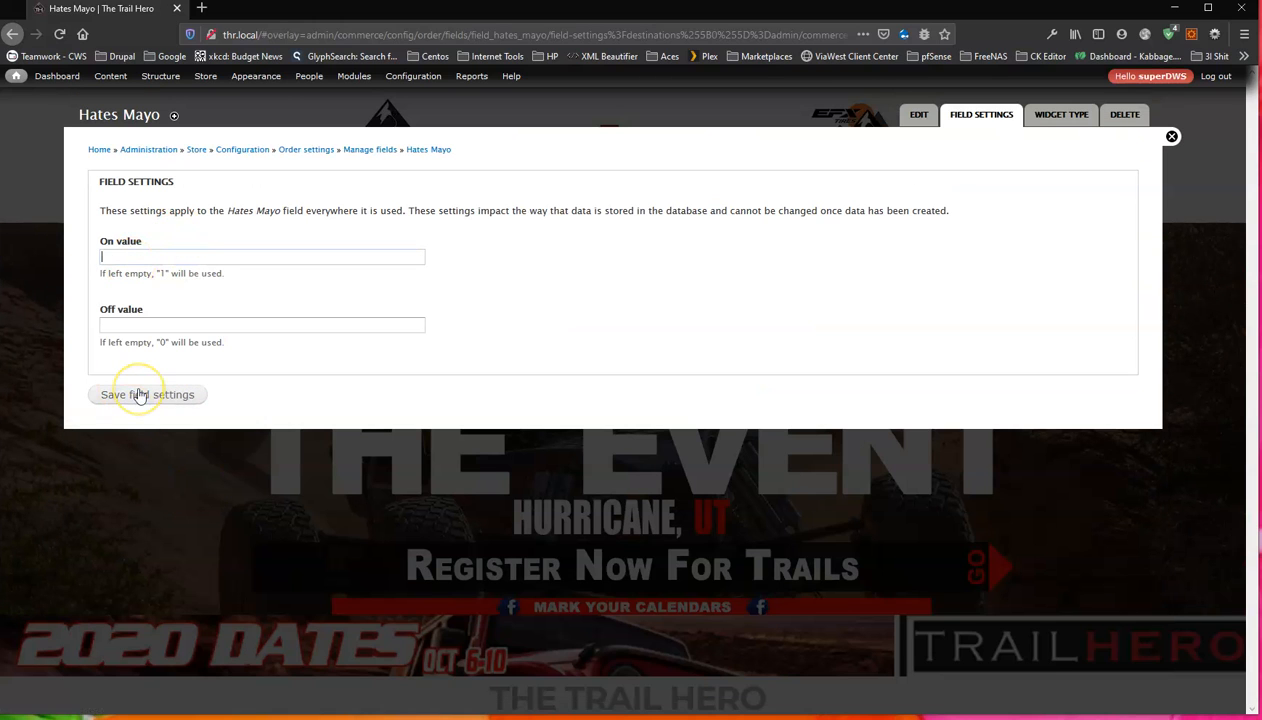
{"action": "left_click", "coordinate": [140, 395]}
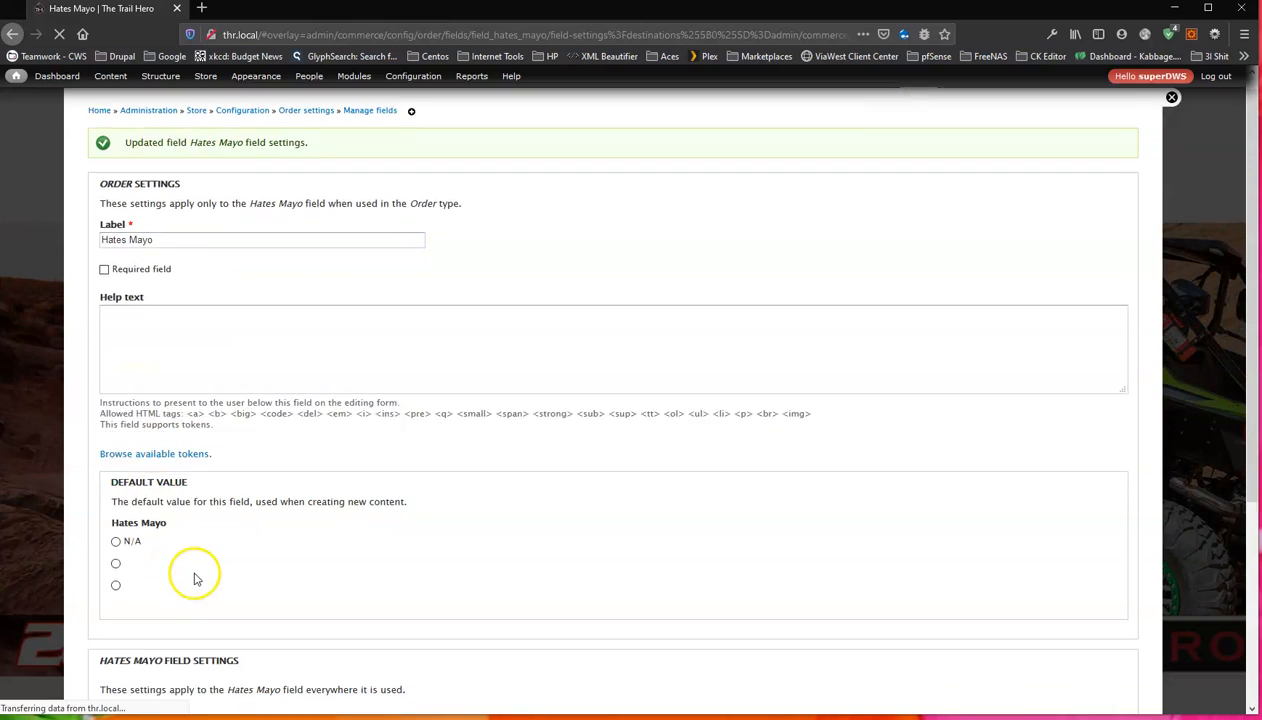
Set the Hates Mayo field's on value to Yes and off value to No, and save its settings.
{"action": "scroll", "coordinate": [198, 545], "scroll_direction": "down", "scroll_amount": 3}
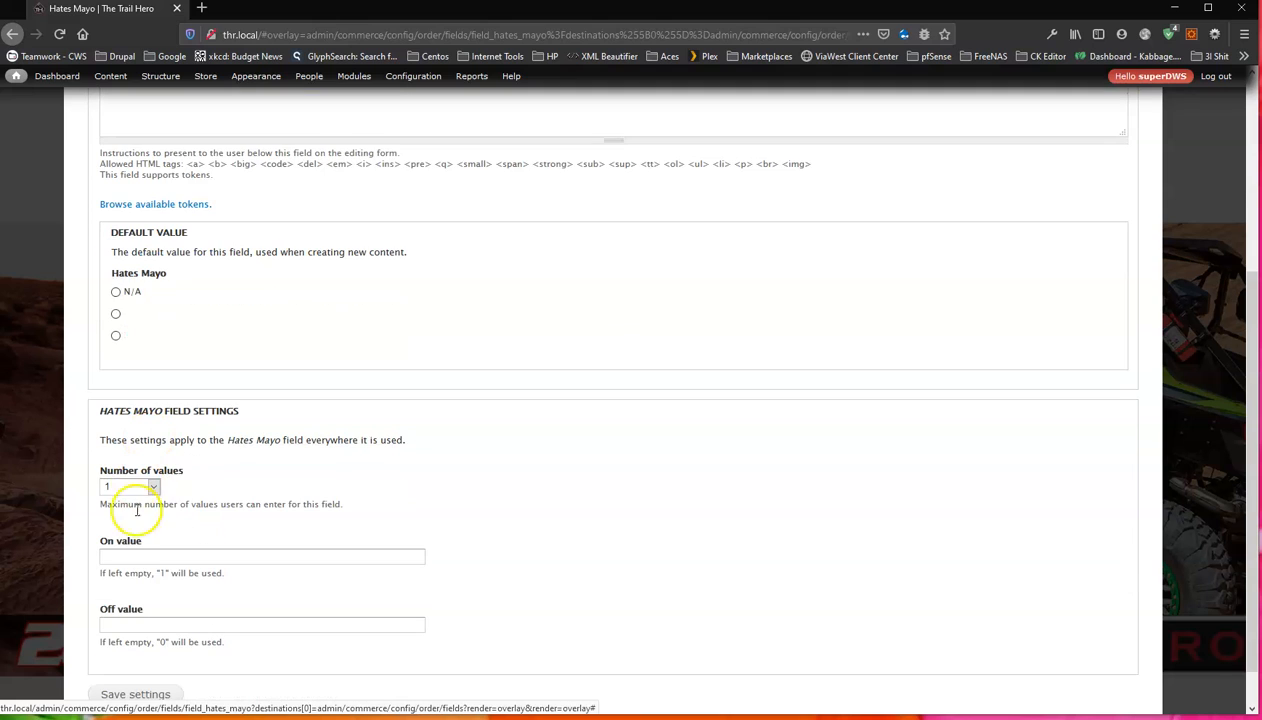
{"action": "left_click", "coordinate": [167, 556]}
{"action": "type", "text": "Yes"}
{"action": "key", "text": "Tab"}
{"action": "type", "text": "No"}
{"action": "left_click", "coordinate": [135, 694]}
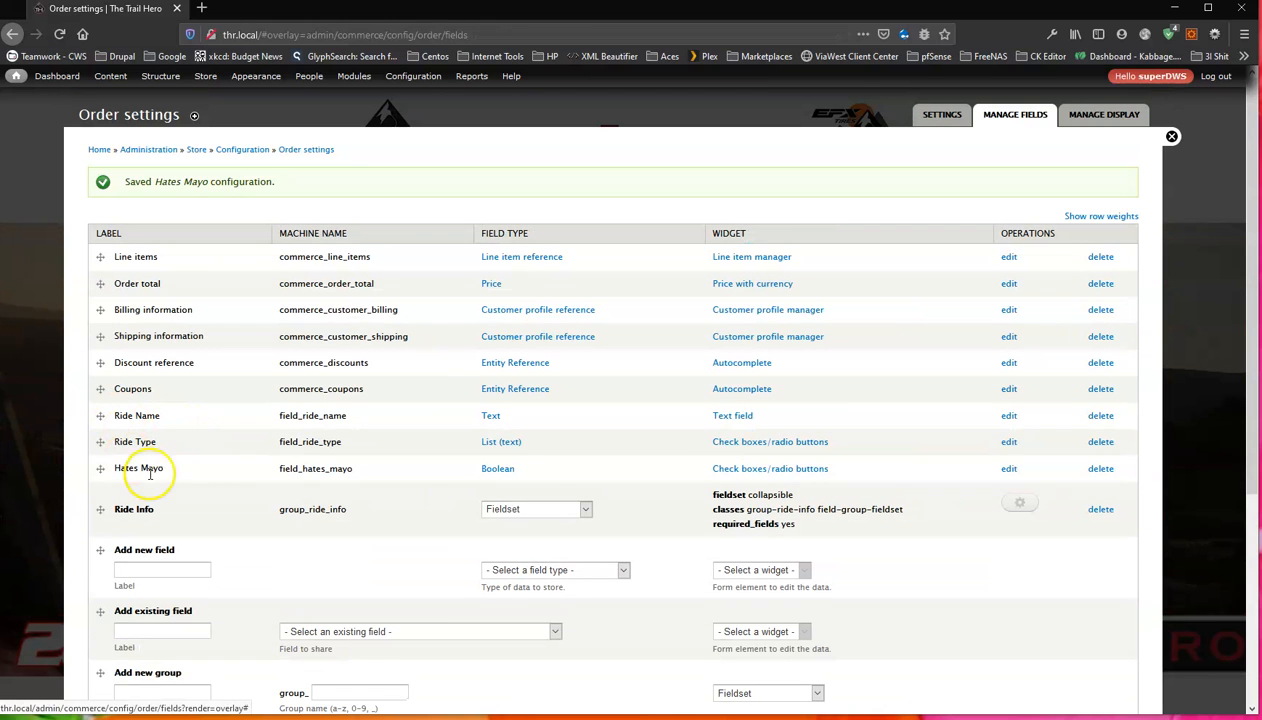
Nest the Ride Name, Ride Type and Hates Mayo fields in that order under the Ride Info group, and save.
{"action": "left_click_drag", "start_coordinate": [101, 420], "coordinate": [118, 528]}
{"action": "left_click_drag", "start_coordinate": [100, 455], "coordinate": [118, 560]}
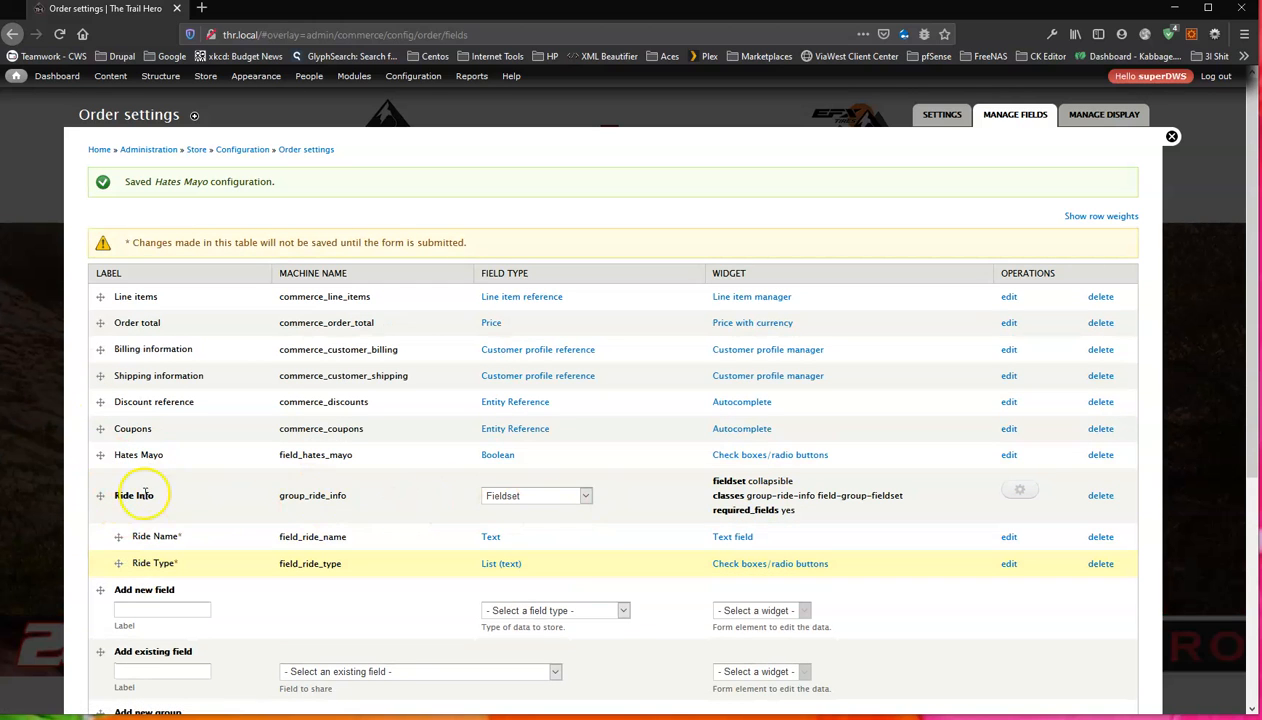
{"action": "left_click_drag", "start_coordinate": [99, 455], "coordinate": [248, 551]}
{"action": "scroll", "coordinate": [248, 551], "scroll_direction": "down", "scroll_amount": 5}
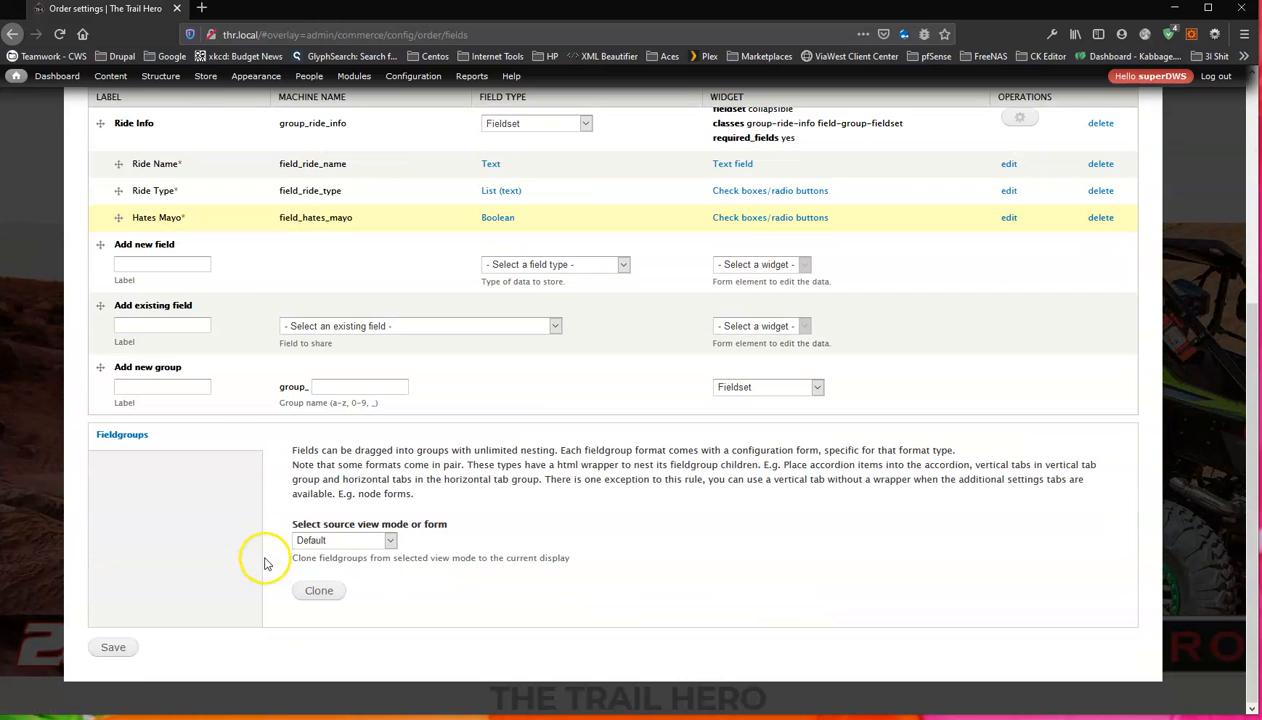
{"action": "left_click", "coordinate": [113, 647]}
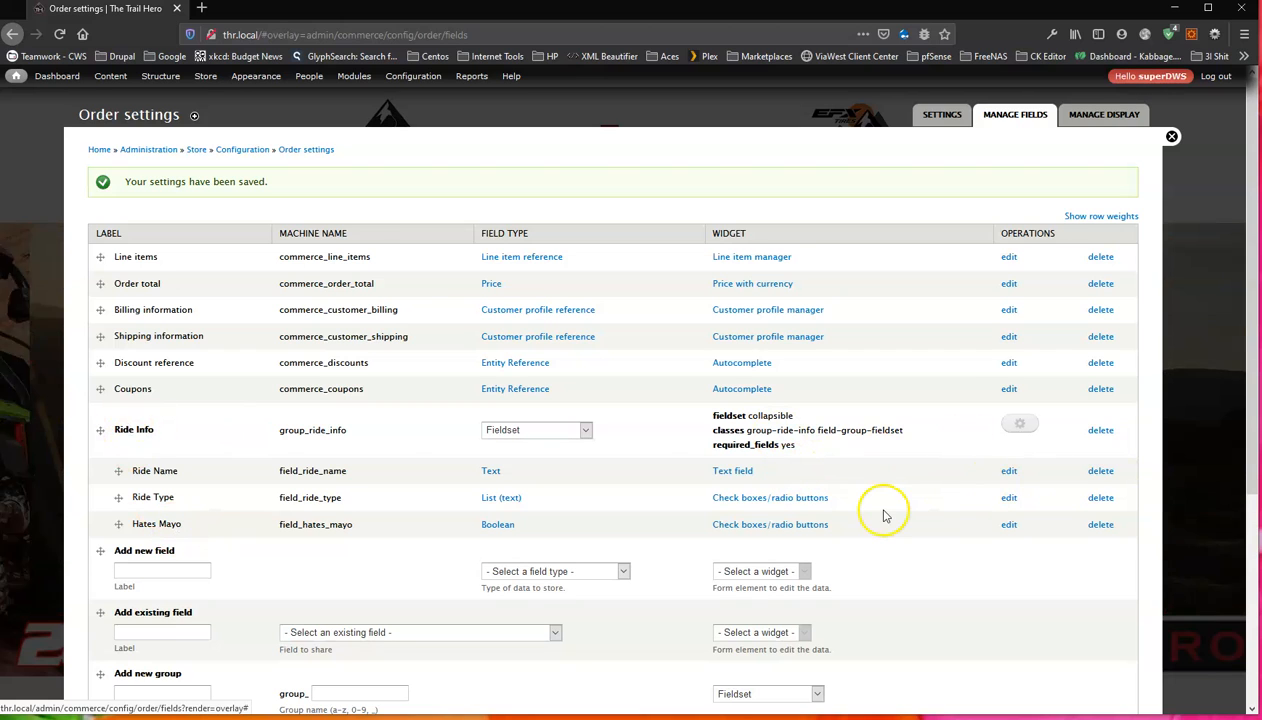
Open the store's checkout settings and find the Order Fieldgroup: Ride Info pane in the checkout form.
{"action": "mouse_move", "coordinate": [208, 77]}
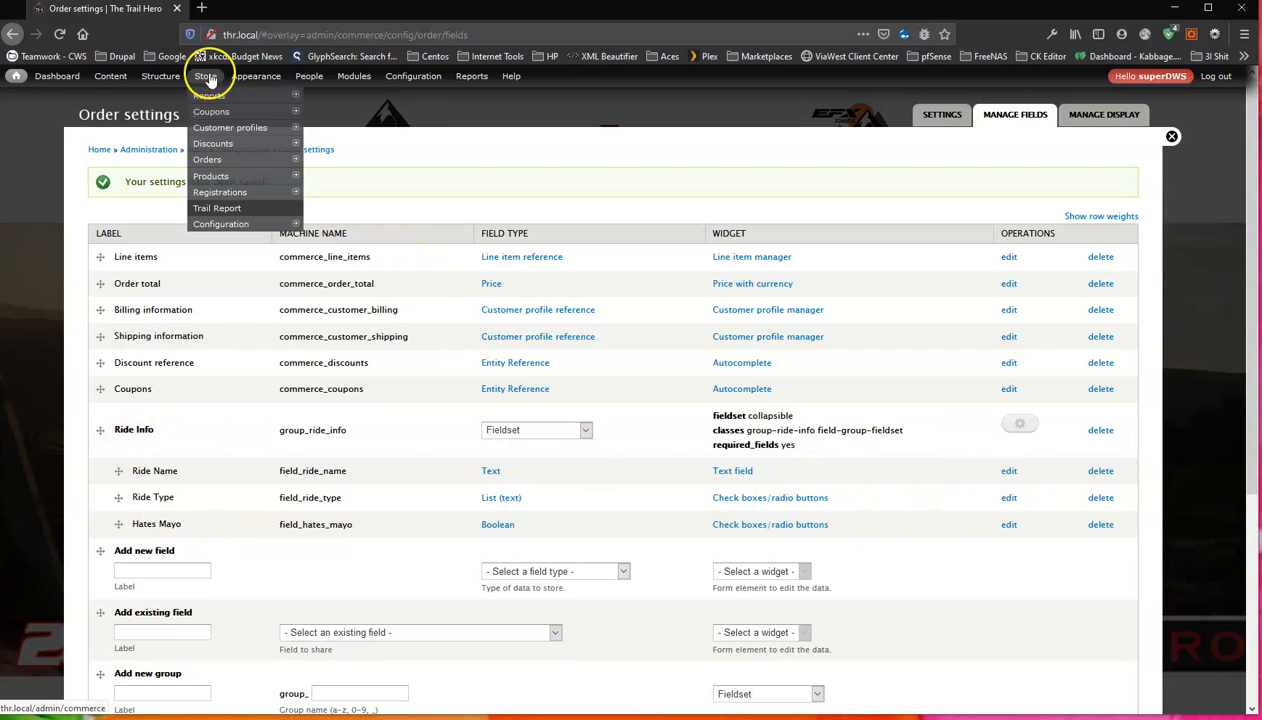
{"action": "mouse_move", "coordinate": [215, 222]}
{"action": "left_click", "coordinate": [368, 225]}
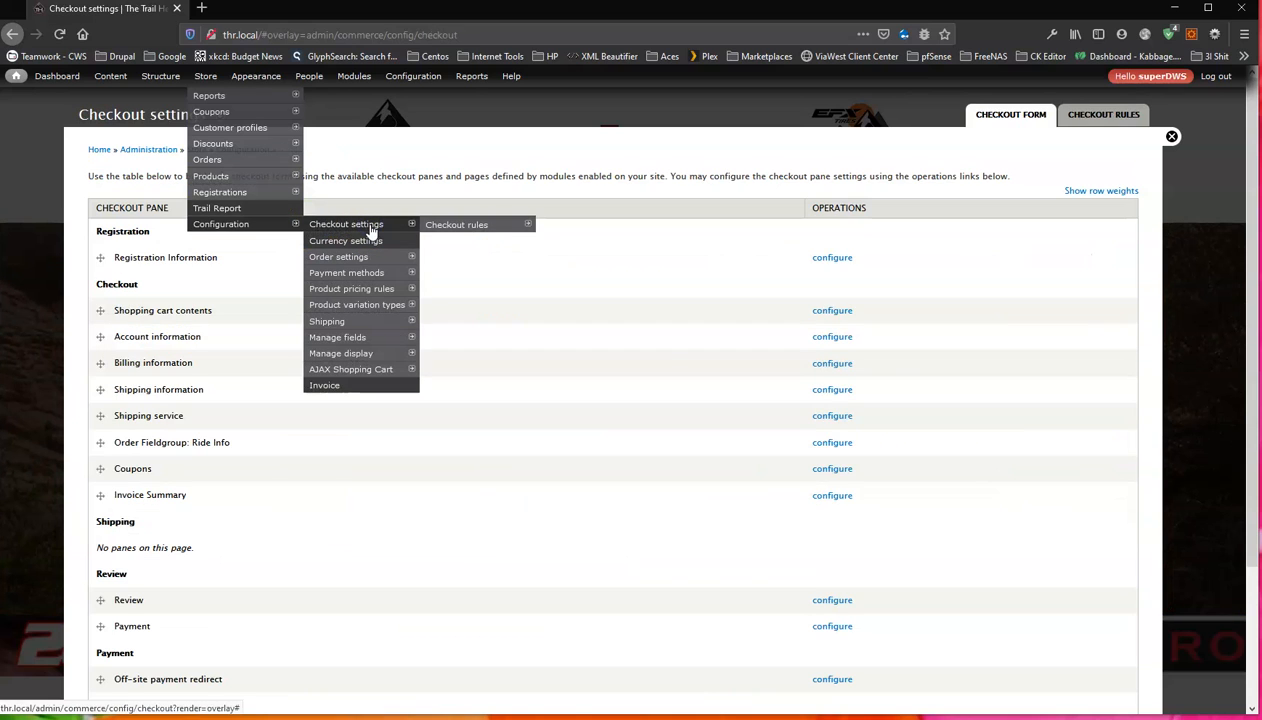
{"action": "scroll", "coordinate": [175, 338], "scroll_direction": "down", "scroll_amount": 3}
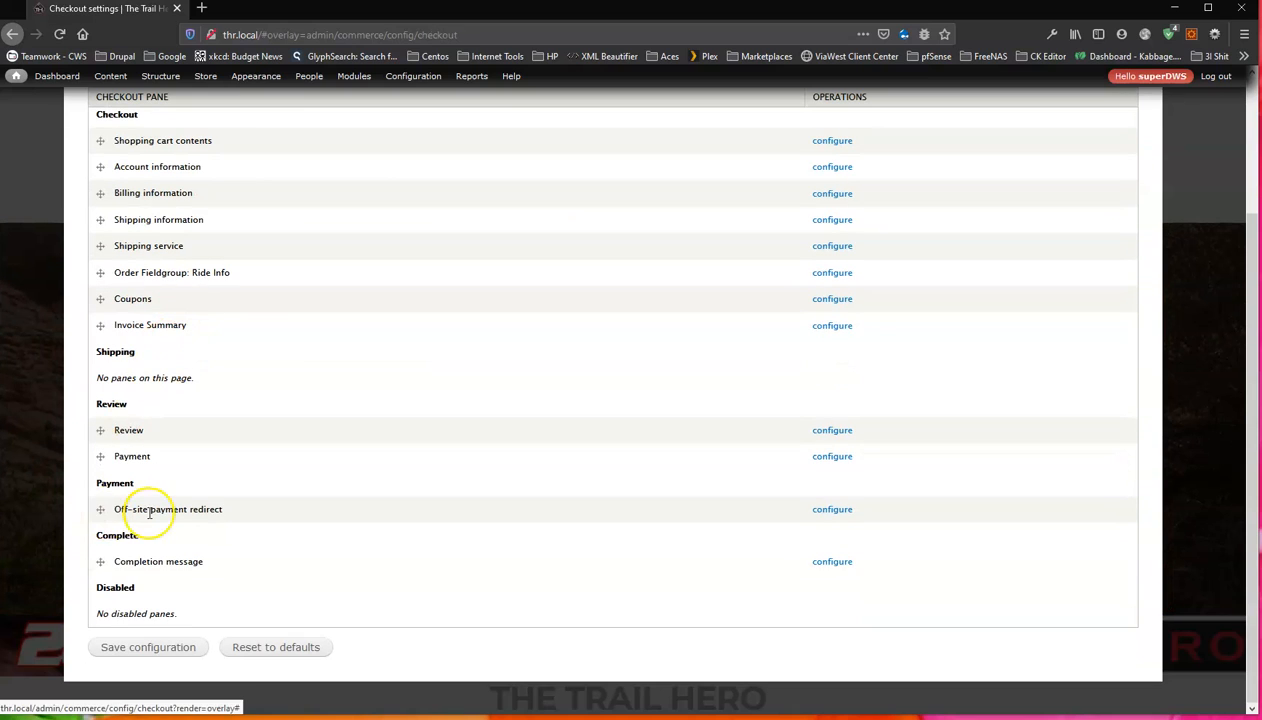
{"action": "scroll", "coordinate": [104, 512], "scroll_direction": "up", "scroll_amount": 3}
{"action": "left_click_drag", "start_coordinate": [116, 425], "coordinate": [228, 421]}
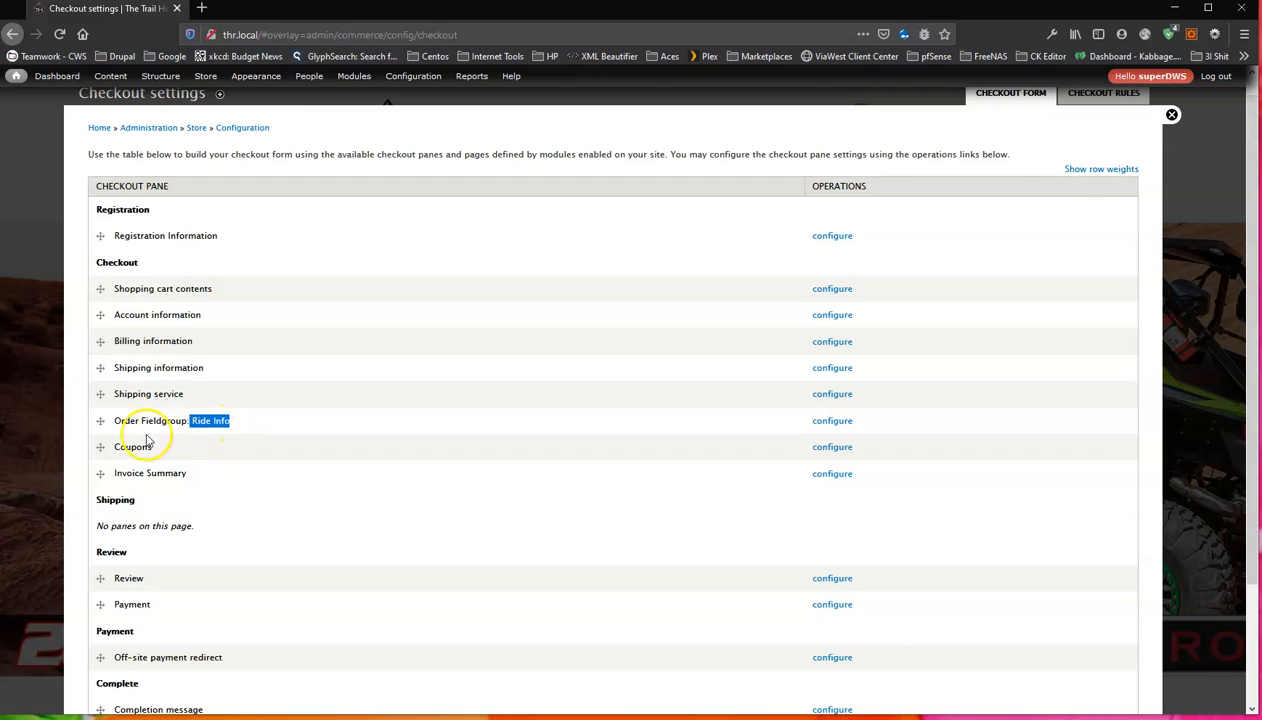
Move the Order Fieldgroup: Ride Info pane between Coupons and Invoice Summary on the Checkout page, and save the configuration.
{"action": "mouse_move", "coordinate": [103, 423]}
{"action": "left_mouse_down"}
{"action": "mouse_move", "coordinate": [104, 374]}
{"action": "mouse_move", "coordinate": [104, 417]}
{"action": "left_mouse_up"}
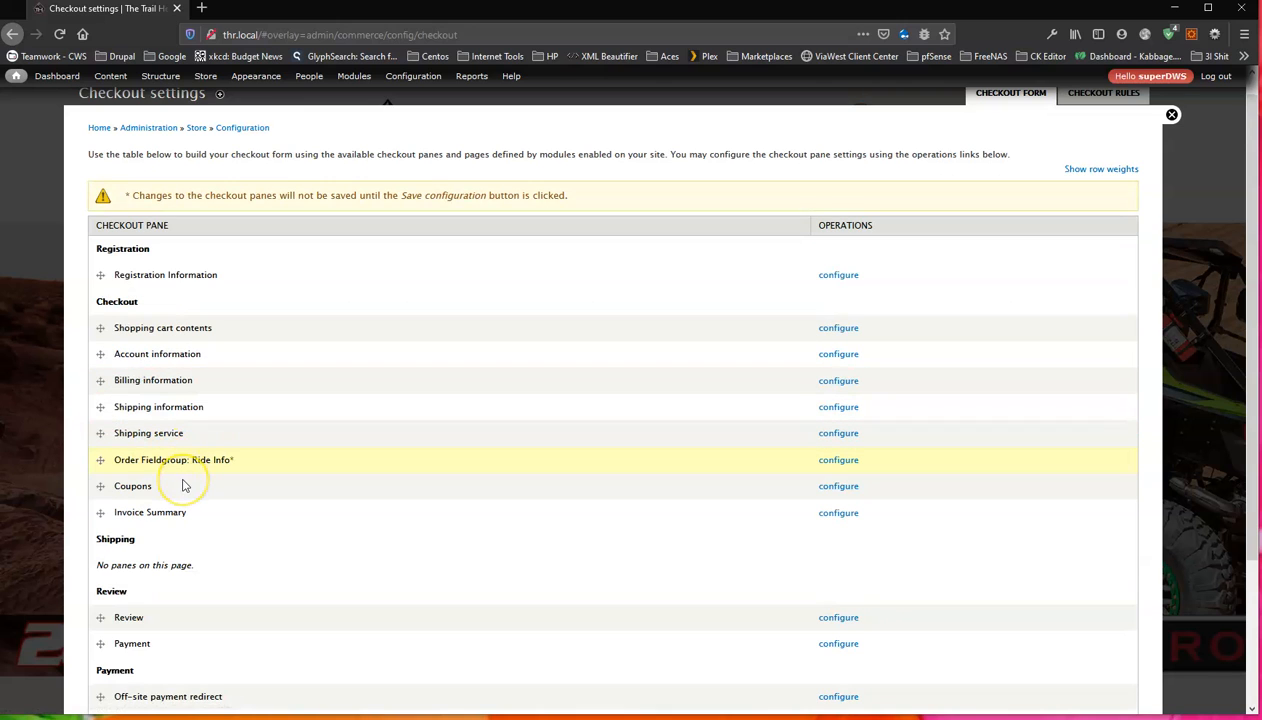
{"action": "scroll", "coordinate": [162, 430], "scroll_direction": "down", "scroll_amount": 4}
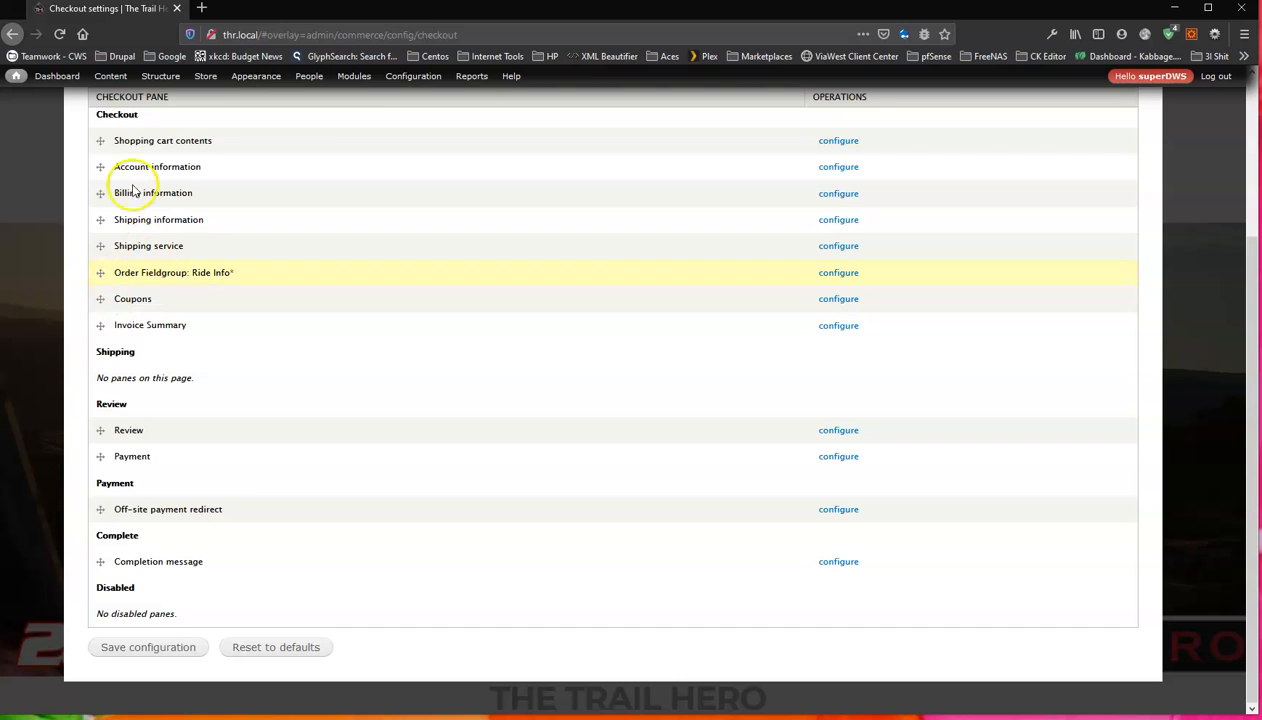
{"action": "scroll", "coordinate": [150, 296], "scroll_direction": "up", "scroll_amount": 5}
{"action": "left_click_drag", "start_coordinate": [105, 485], "coordinate": [102, 512]}
{"action": "scroll", "coordinate": [200, 500], "scroll_direction": "down", "scroll_amount": 3}
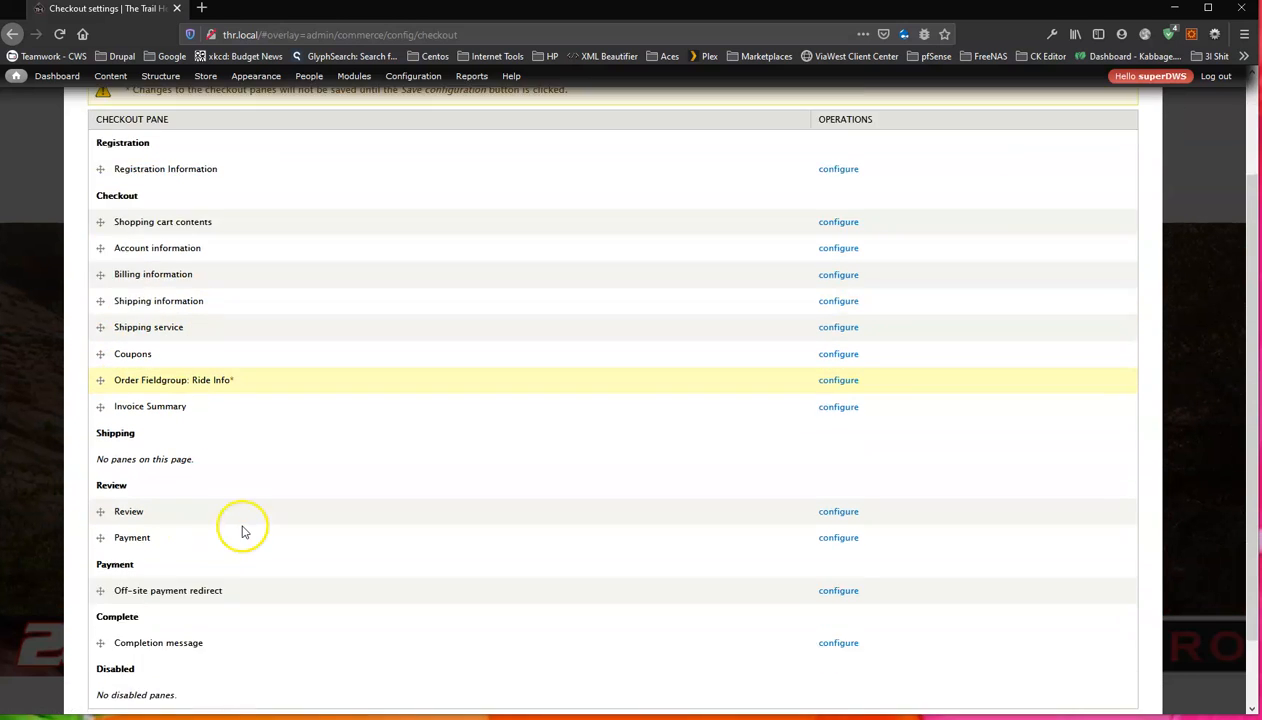
{"action": "left_click", "coordinate": [147, 650]}
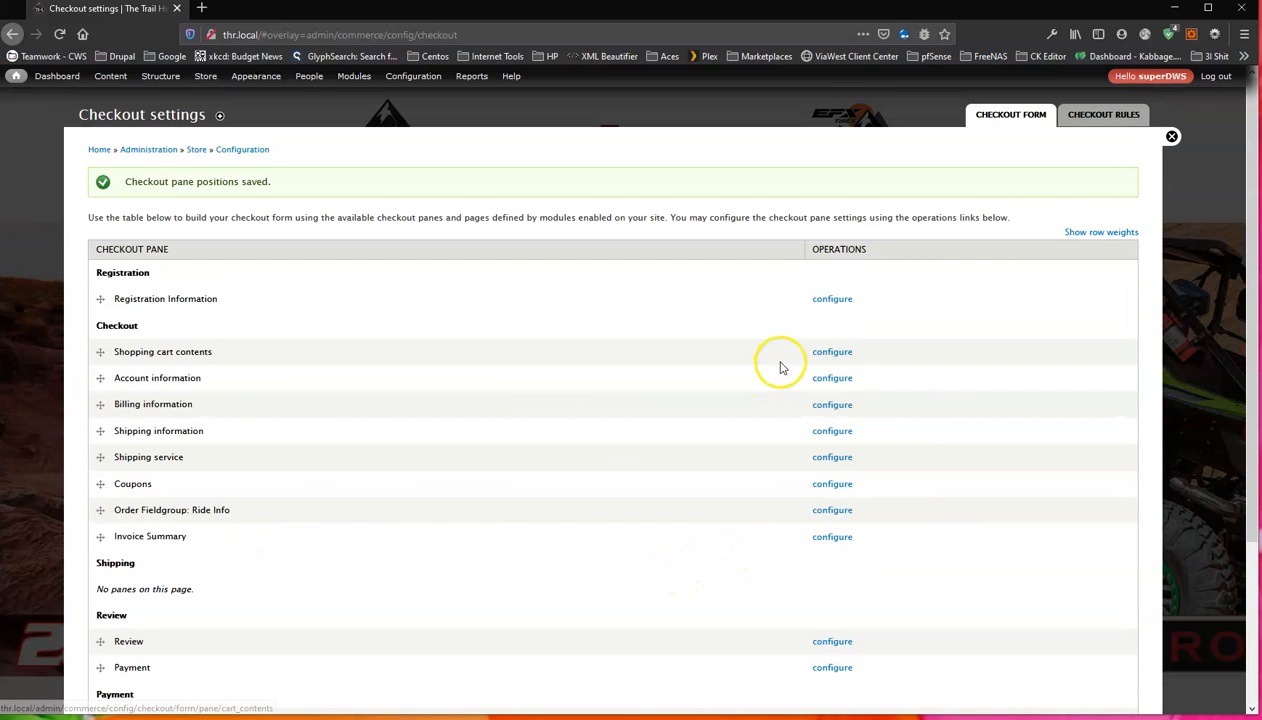
Close the checkout settings and open the site's shopping cart.
{"action": "left_click", "coordinate": [1172, 137]}
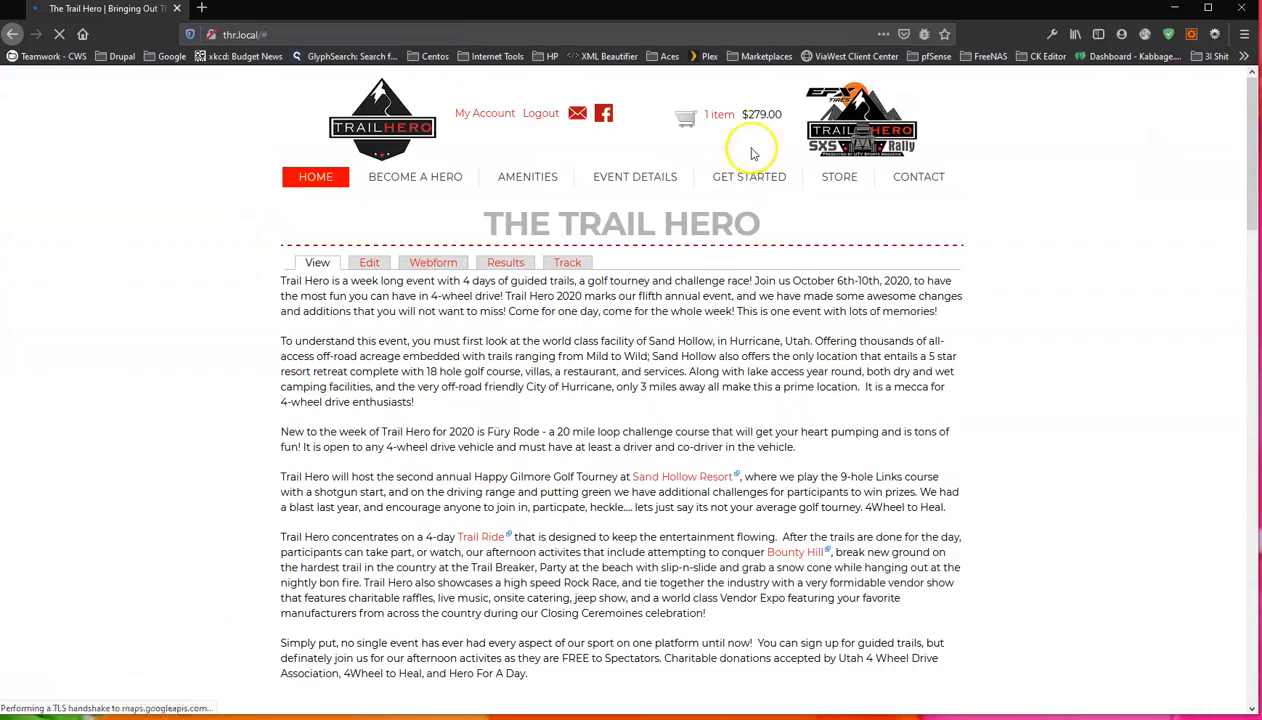
{"action": "left_click", "coordinate": [718, 125]}
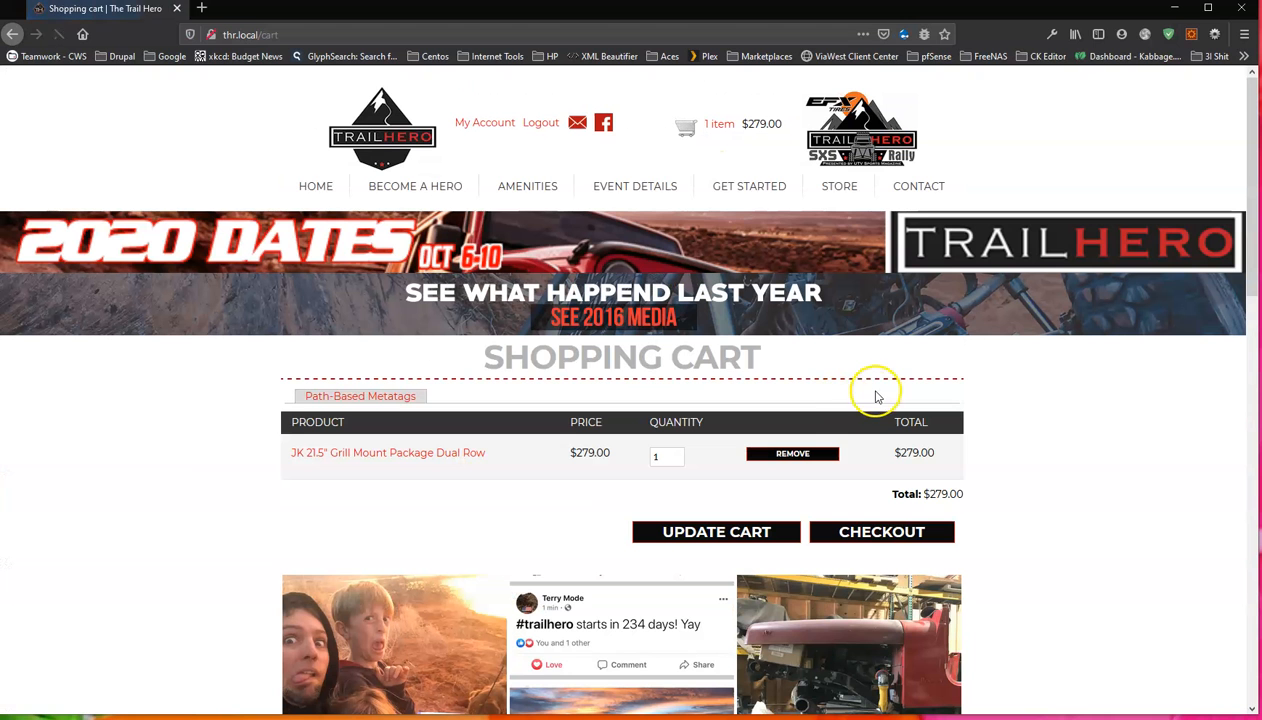
Proceed from the shopping cart past the Registration Information page to the checkout form.
{"action": "left_click", "coordinate": [869, 540]}
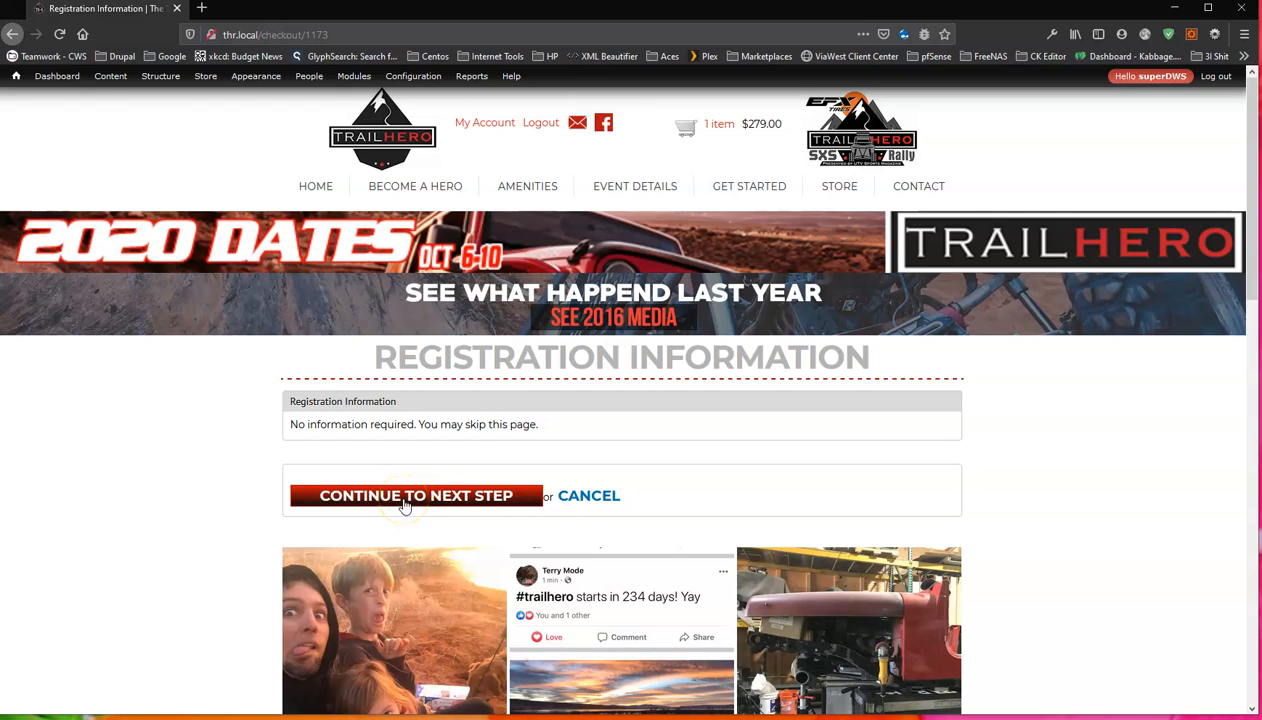
{"action": "left_click", "coordinate": [405, 503]}
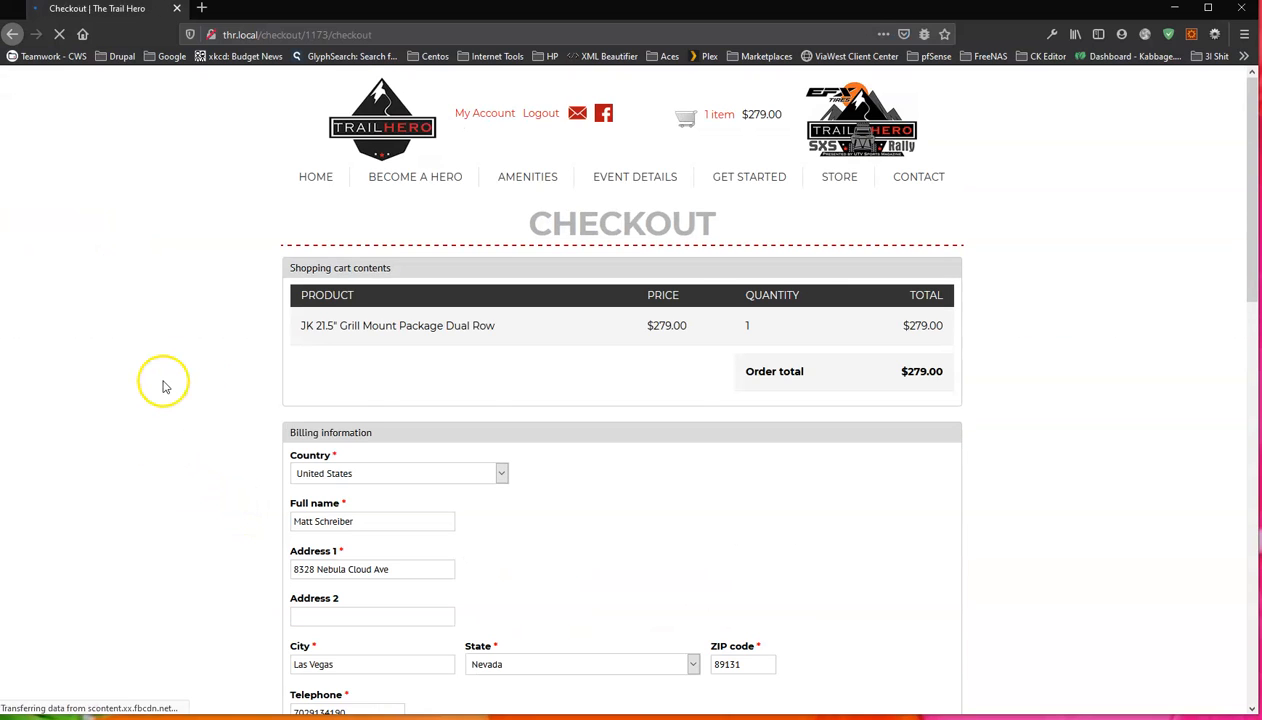
Fill in Ride Info with Ride Name Molly, Ride Type Jeep and Hates Mayo Yes, and continue to the order review.
{"action": "scroll", "coordinate": [330, 300], "scroll_direction": "down", "scroll_amount": 2}
{"action": "scroll", "coordinate": [370, 280], "scroll_direction": "down", "scroll_amount": 6}
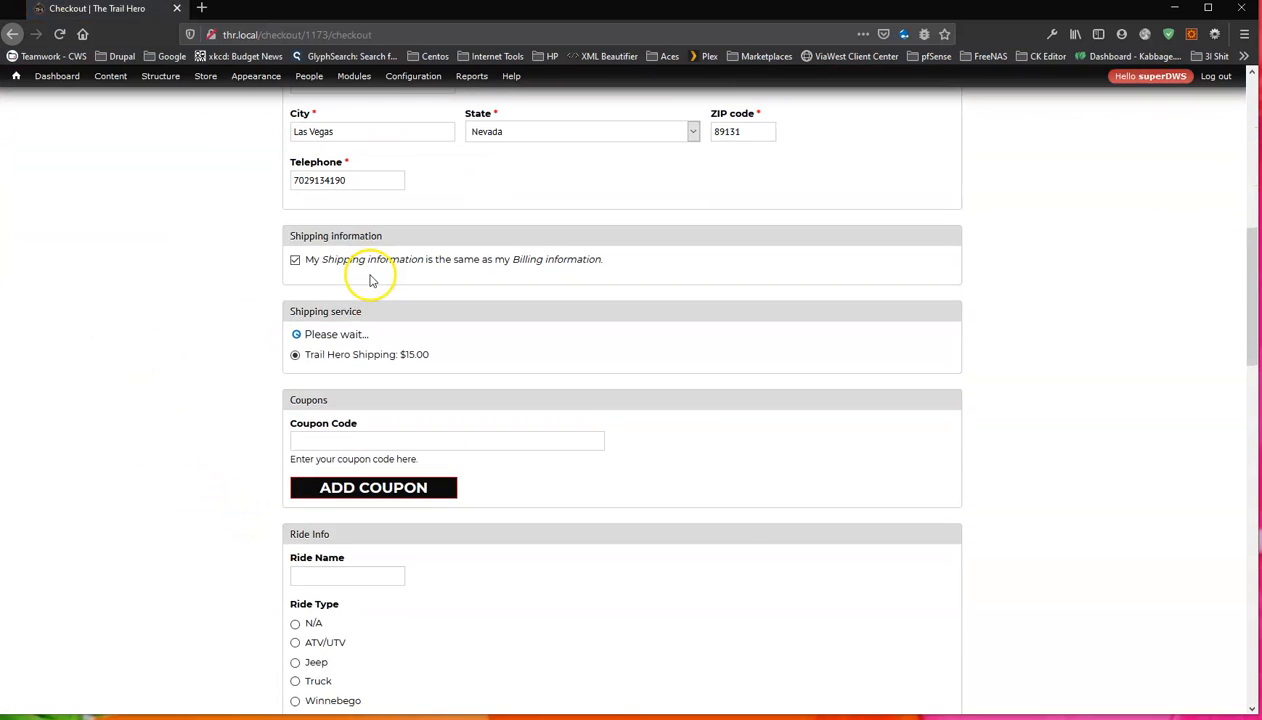
{"action": "scroll", "coordinate": [372, 282], "scroll_direction": "down", "scroll_amount": 1}
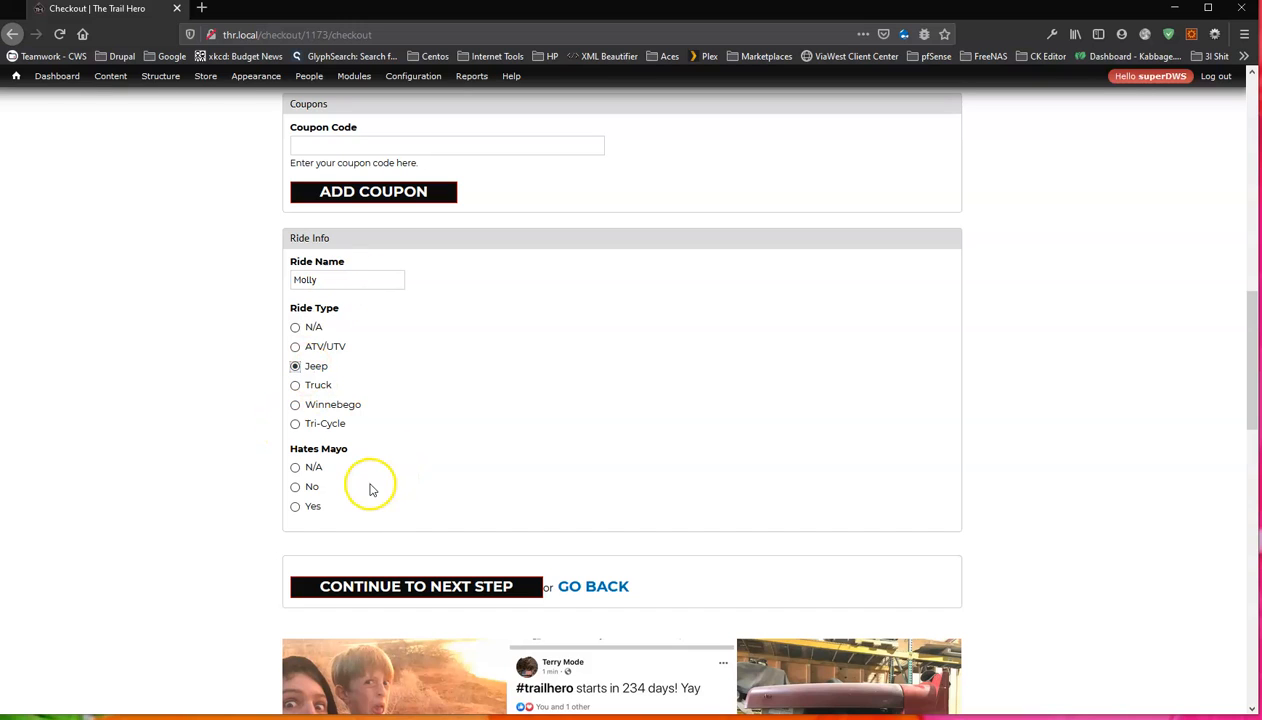
{"action": "left_click", "coordinate": [423, 590]}
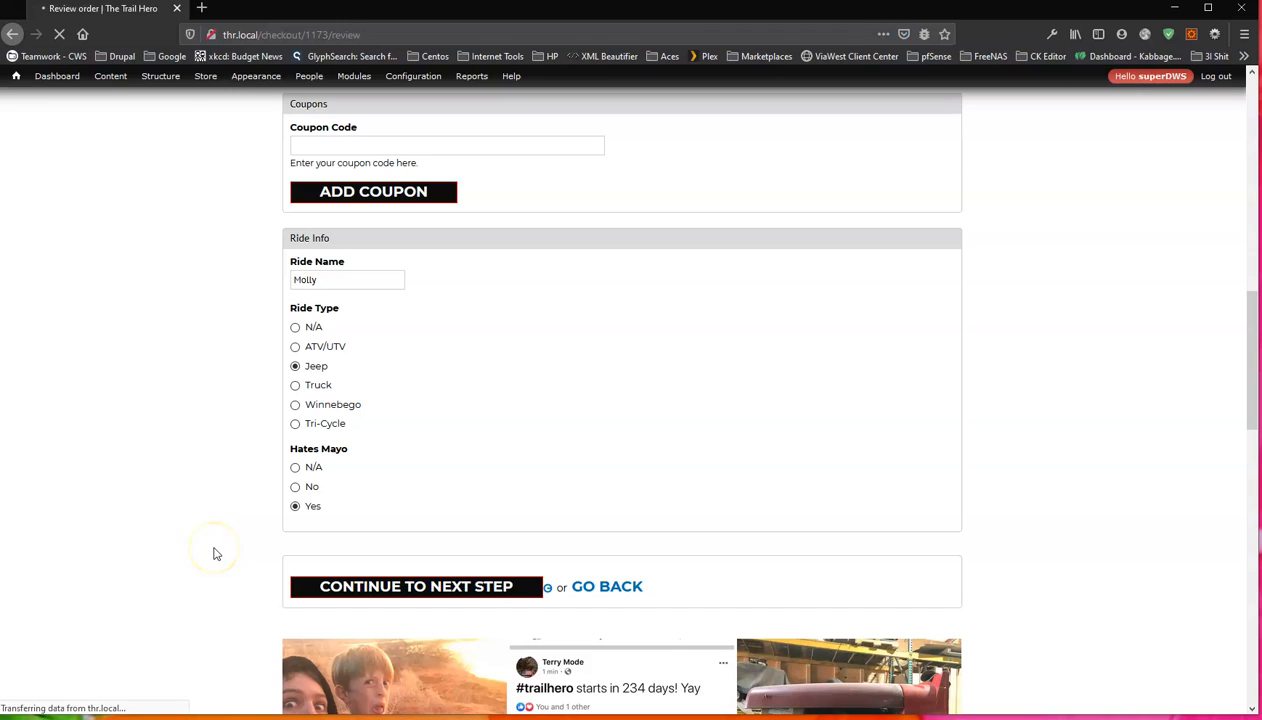
Check the Ride Info section and the other order details on the Review Order page.
{"action": "scroll", "coordinate": [591, 413], "scroll_direction": "down", "scroll_amount": 3}
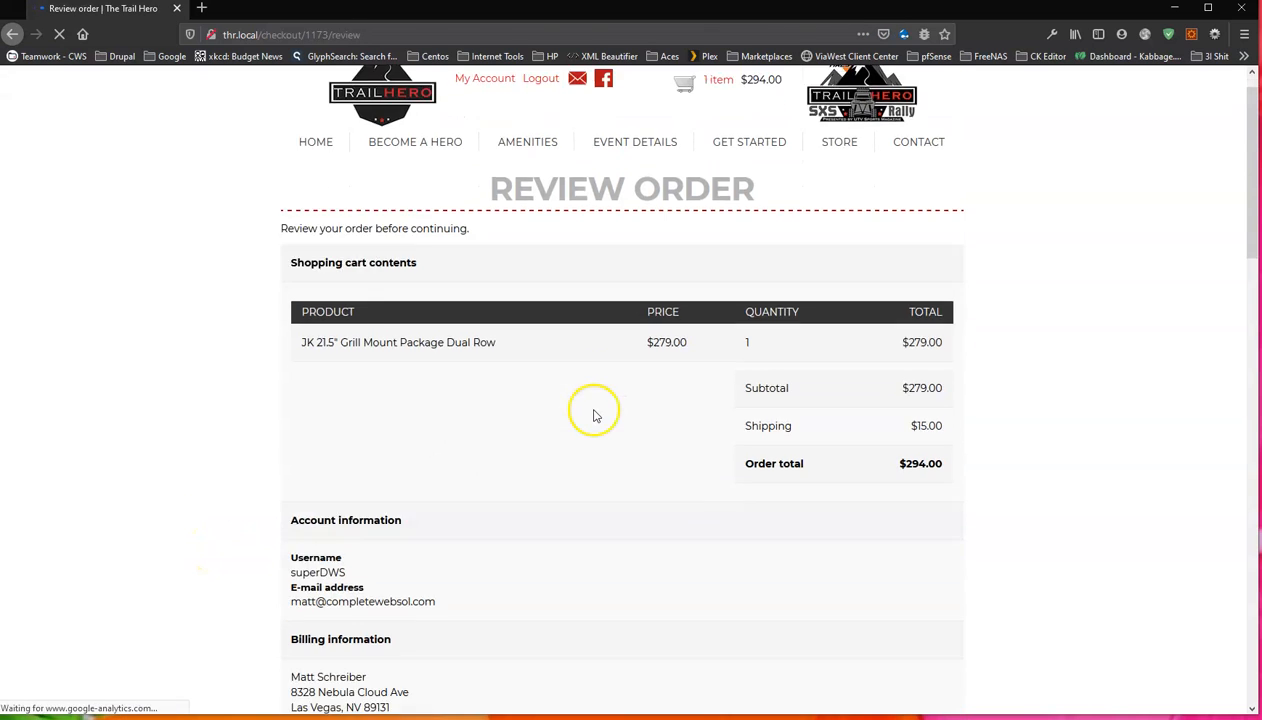
{"action": "scroll", "coordinate": [420, 370], "scroll_direction": "down", "scroll_amount": 3}
{"action": "scroll", "coordinate": [290, 440], "scroll_direction": "down", "scroll_amount": 1}
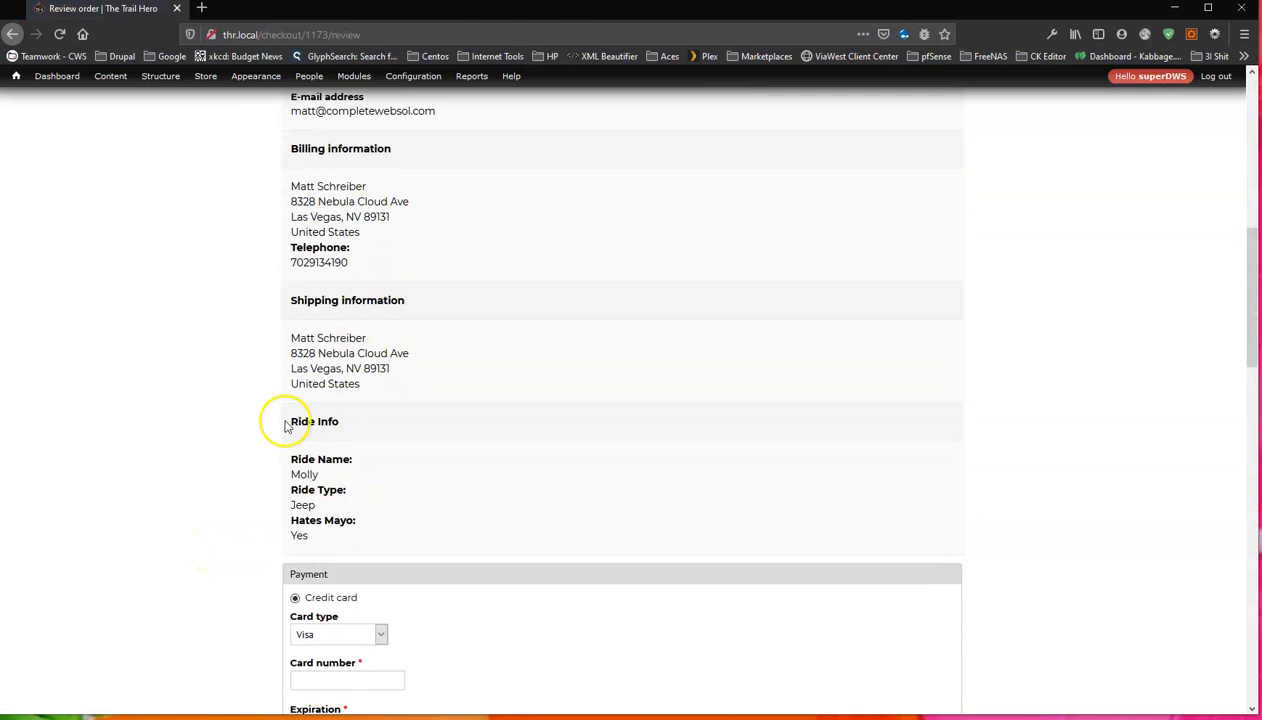
{"action": "scroll", "coordinate": [468, 602], "scroll_direction": "up", "scroll_amount": 5}
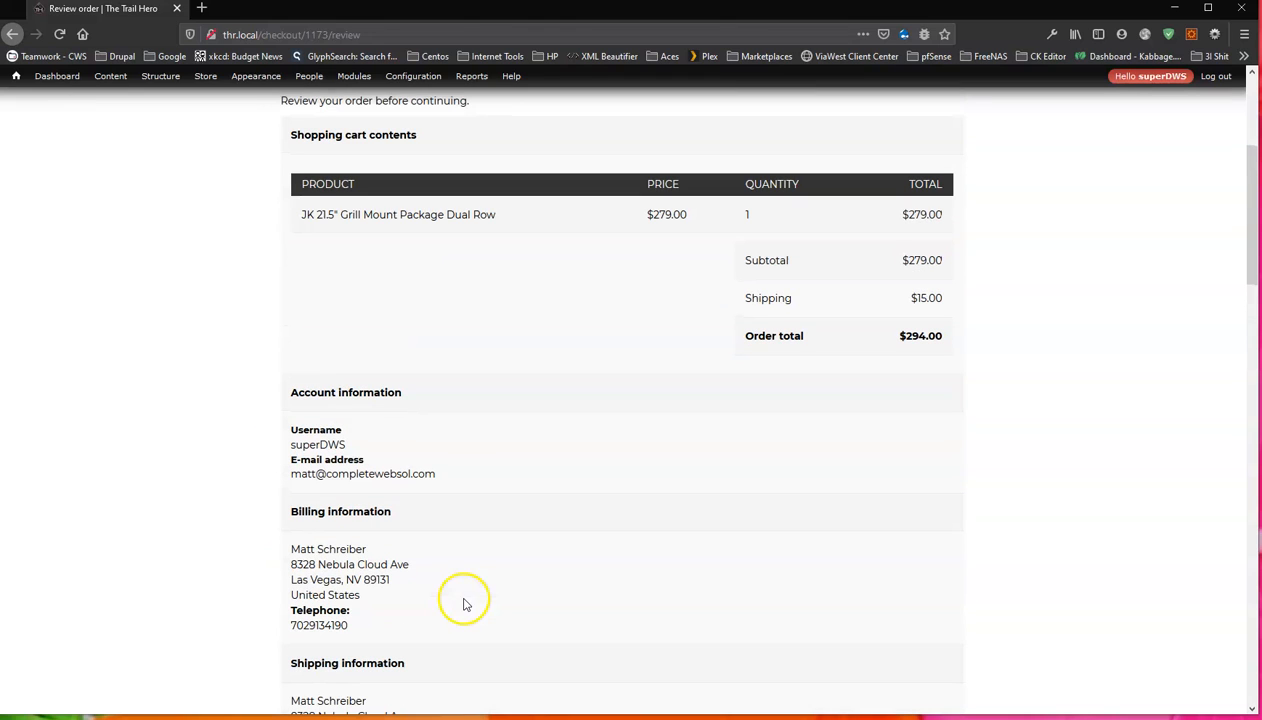
Open the store's orders list and expand the quick edit of the order in Checkout: Review to examine its ride fields.
{"action": "mouse_move", "coordinate": [205, 77]}
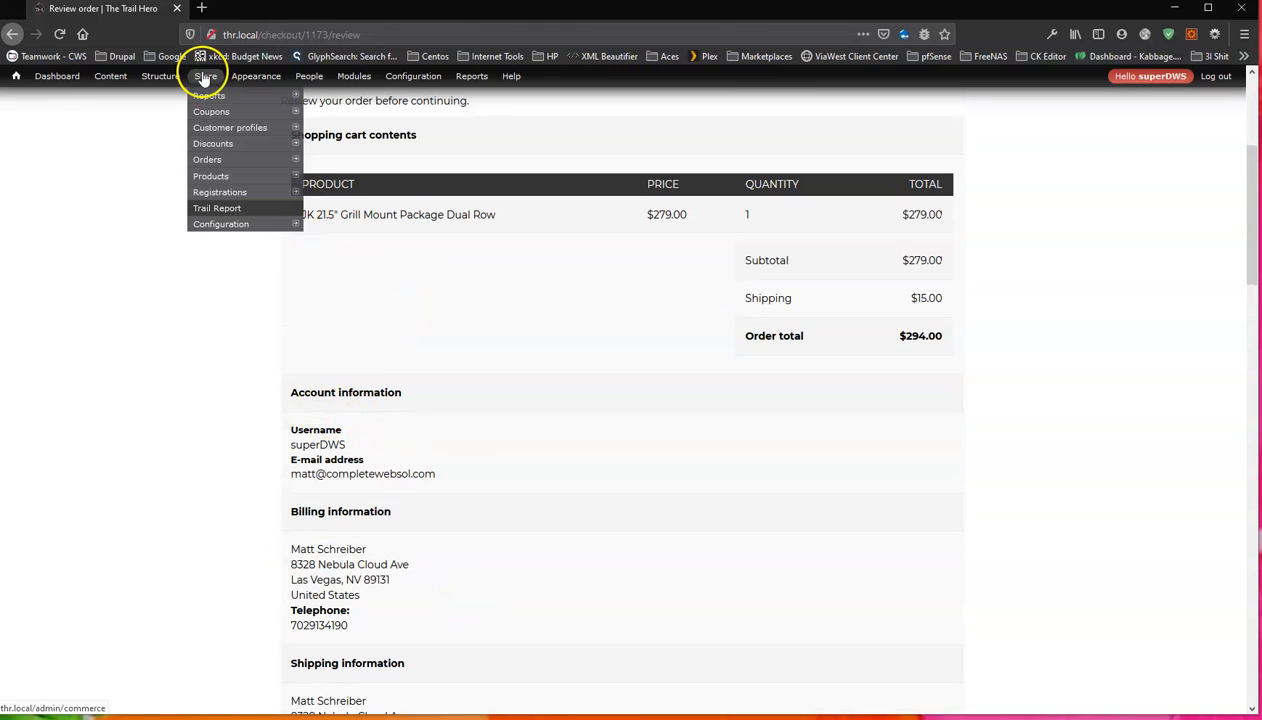
{"action": "left_click", "coordinate": [205, 160]}
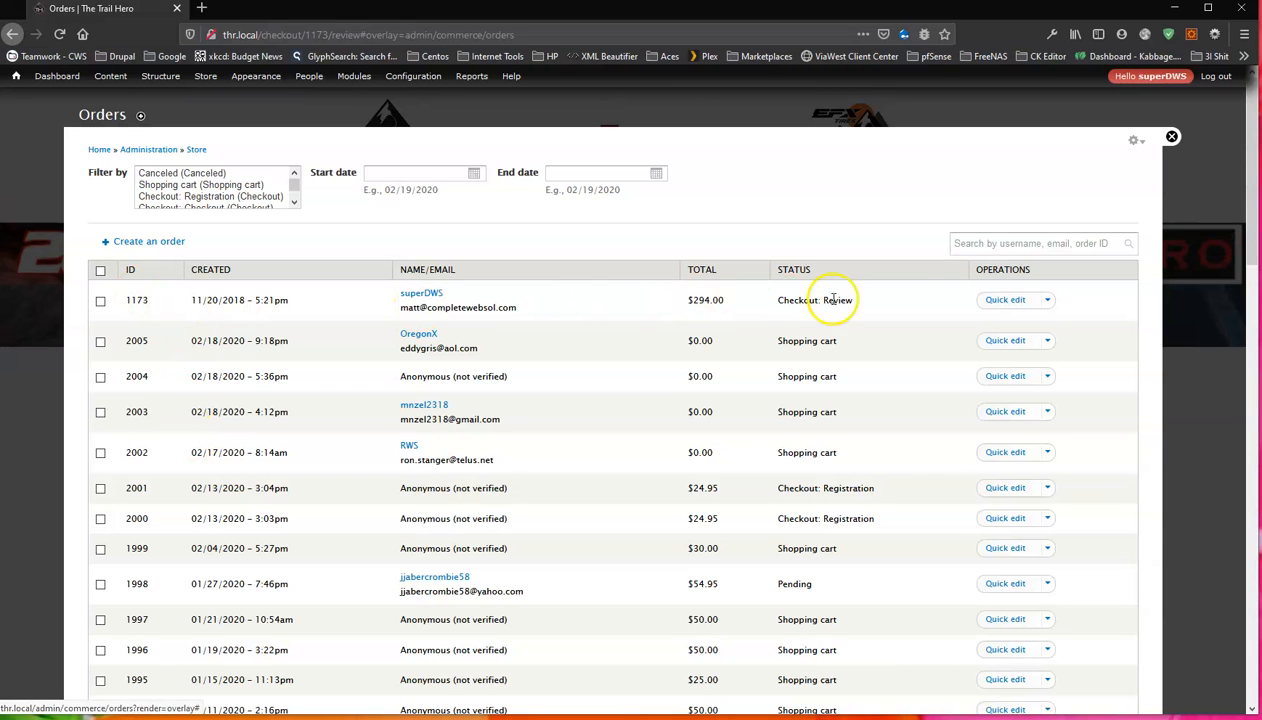
{"action": "left_click", "coordinate": [1005, 300]}
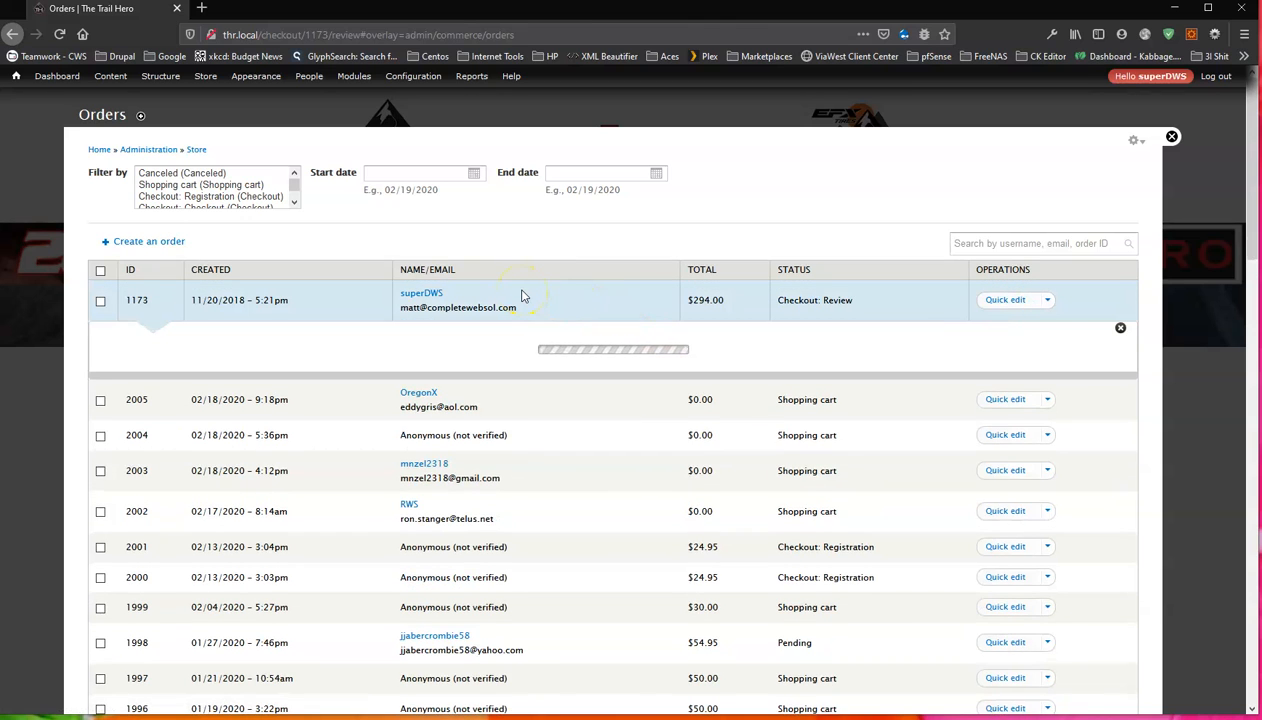
{"action": "scroll", "coordinate": [300, 400], "scroll_direction": "down", "scroll_amount": 3}
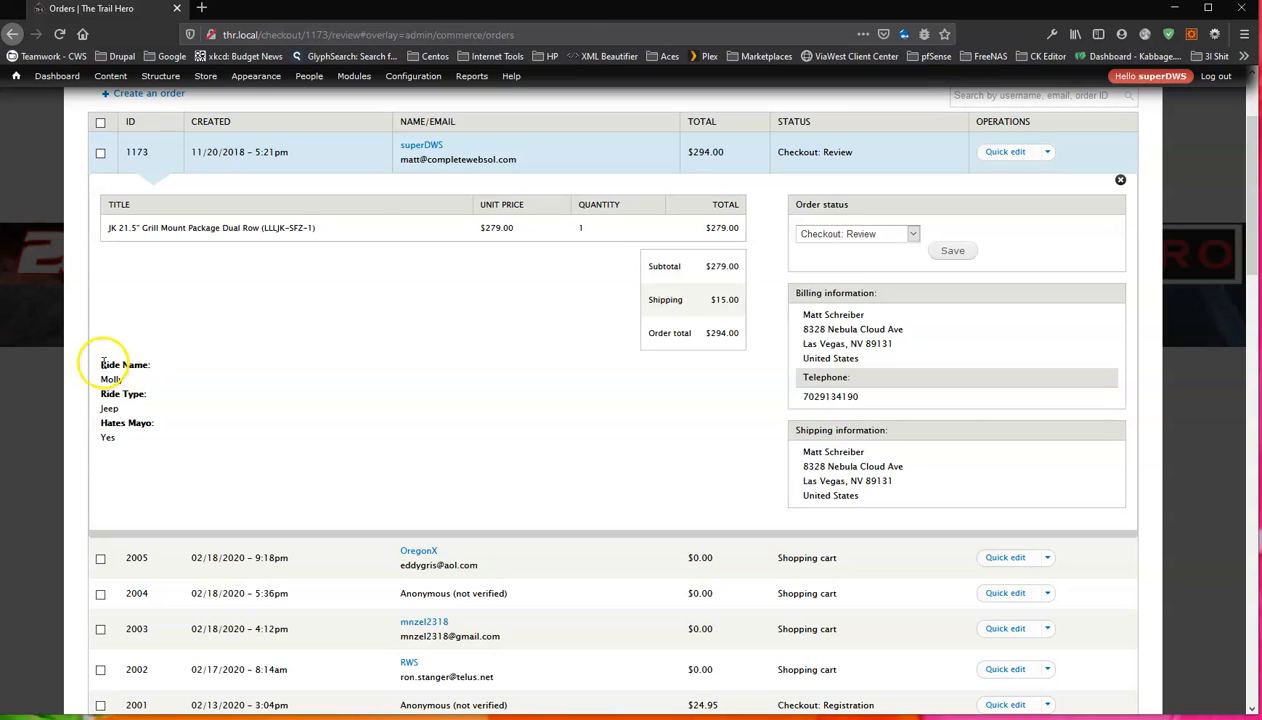
{"action": "left_click_drag", "start_coordinate": [101, 364], "coordinate": [137, 425]}
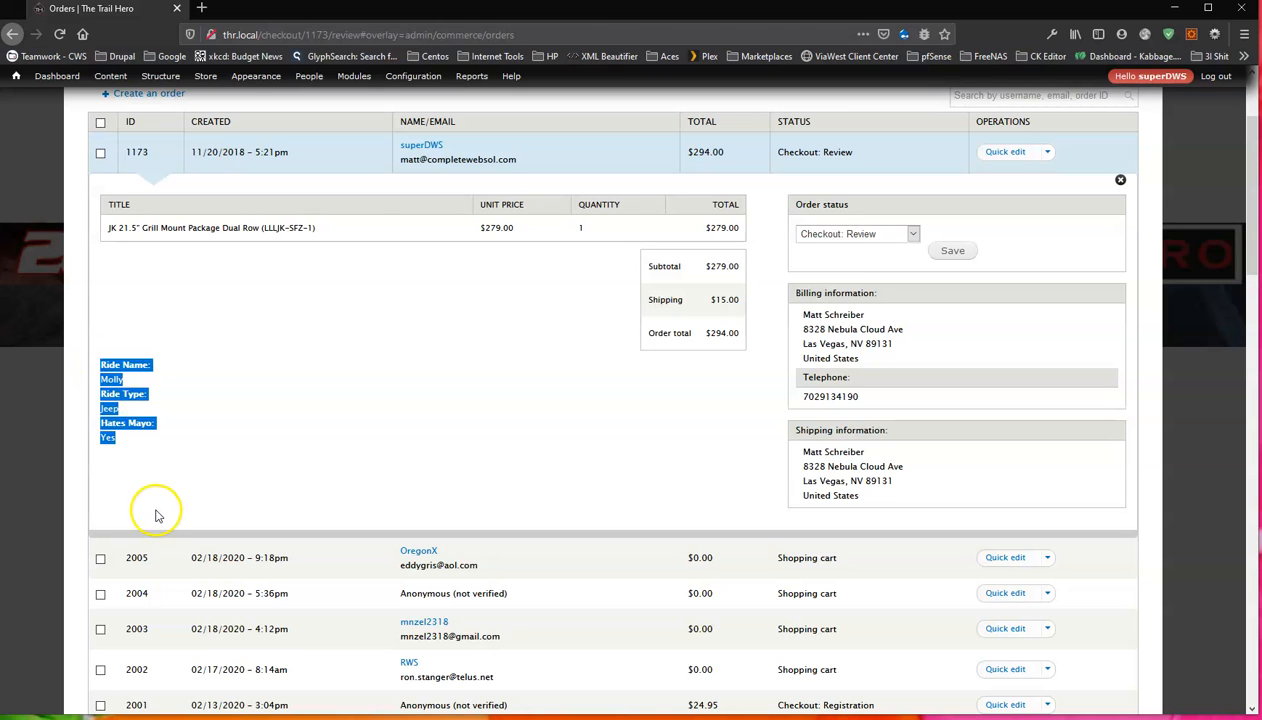
{"action": "left_click", "coordinate": [284, 446]}
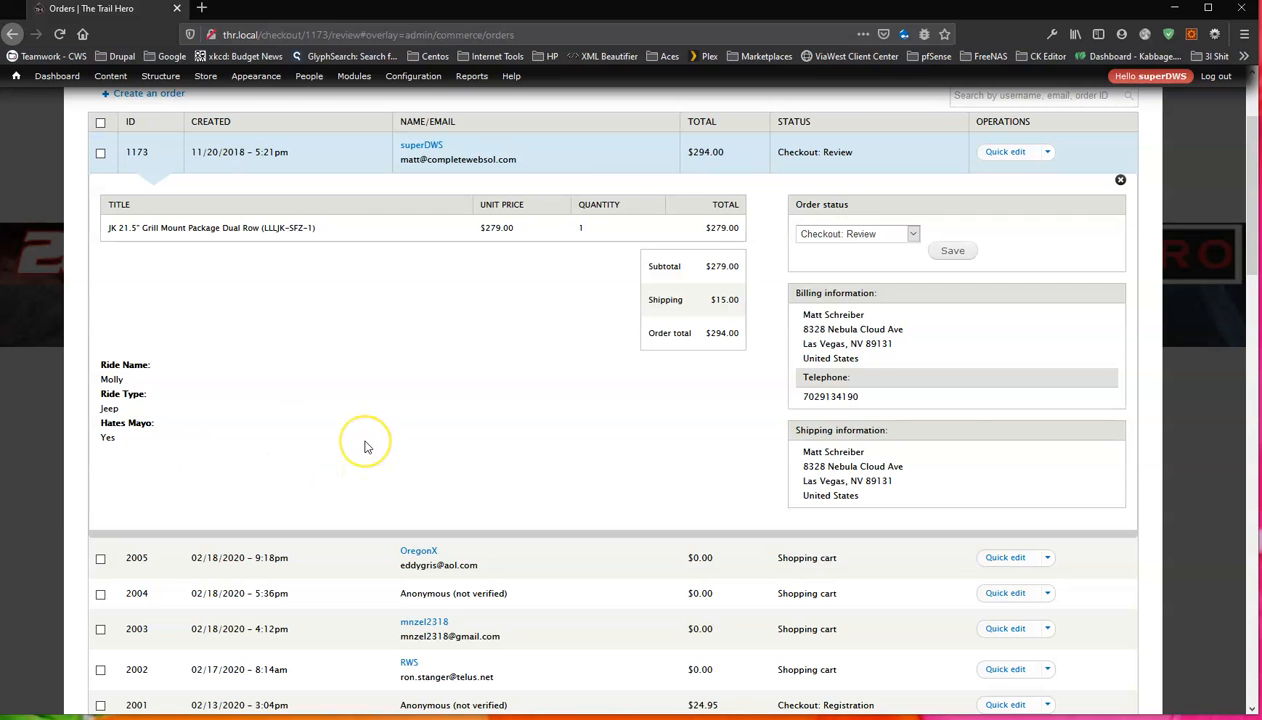
{"action": "scroll", "coordinate": [372, 450], "scroll_direction": "up", "scroll_amount": 3}
{"action": "scroll", "coordinate": [368, 448], "scroll_direction": "down", "scroll_amount": 6}
{"action": "scroll", "coordinate": [366, 446], "scroll_direction": "up", "scroll_amount": 2}
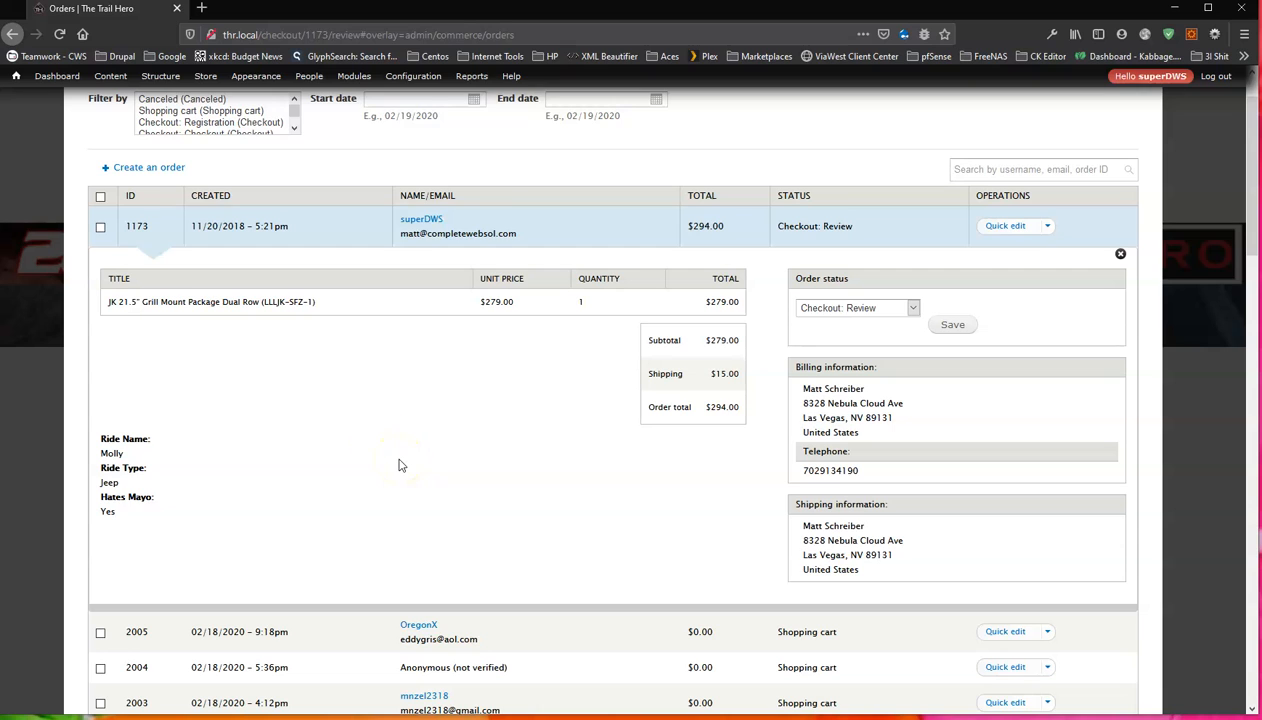
{"action": "mouse_move", "coordinate": [207, 74]}
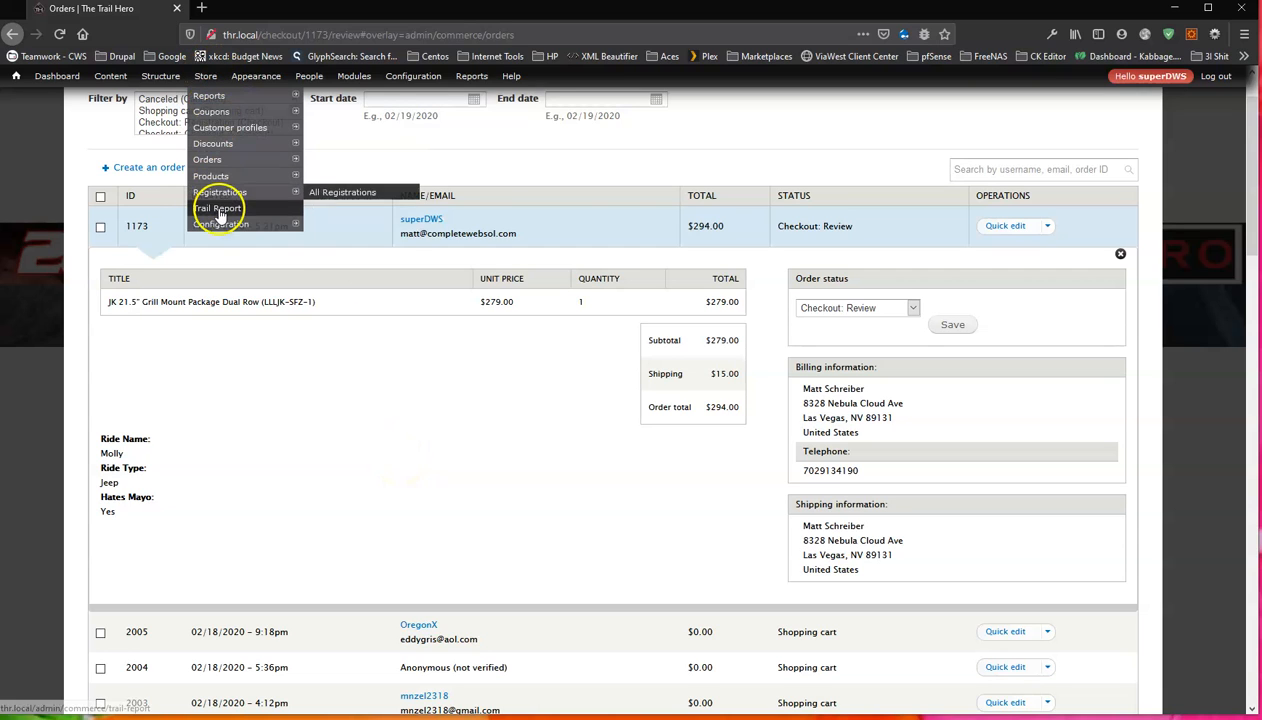
{"action": "mouse_move", "coordinate": [219, 165]}
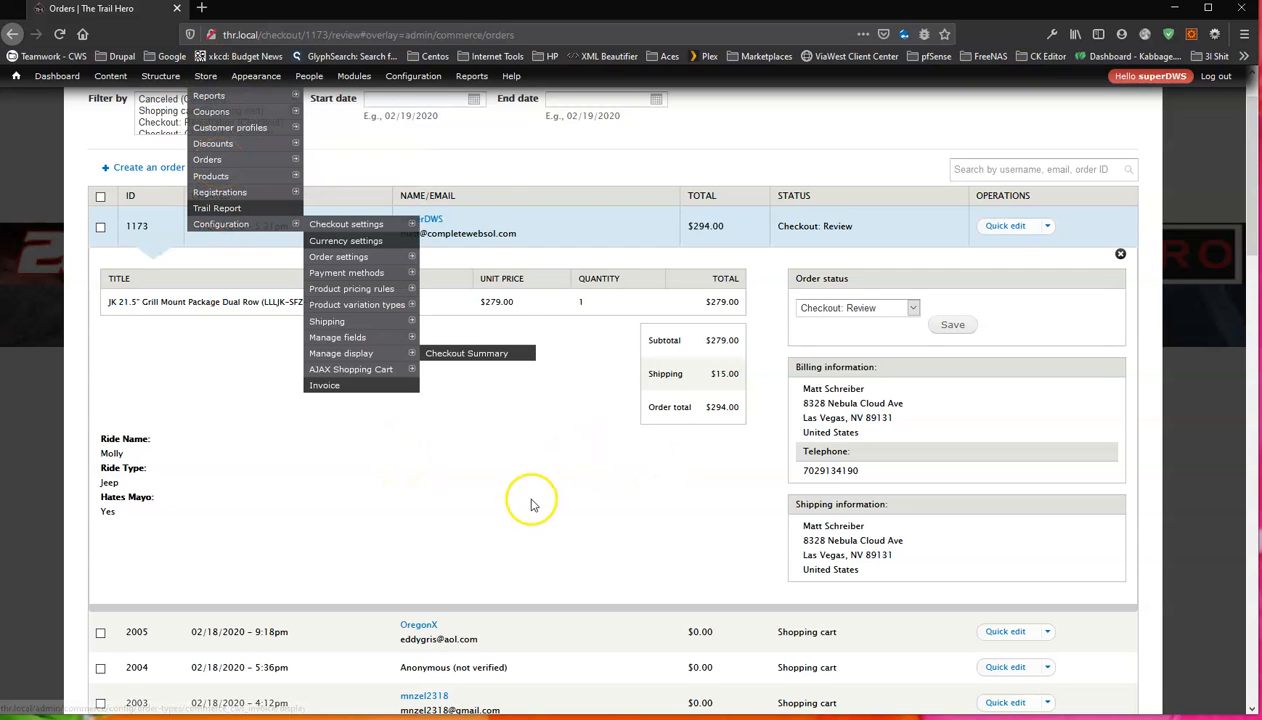
{"action": "scroll", "coordinate": [563, 524], "scroll_direction": "up", "scroll_amount": 1}
{"action": "scroll", "coordinate": [535, 545], "scroll_direction": "down", "scroll_amount": 1}
{"action": "scroll", "coordinate": [570, 515], "scroll_direction": "up", "scroll_amount": 1}
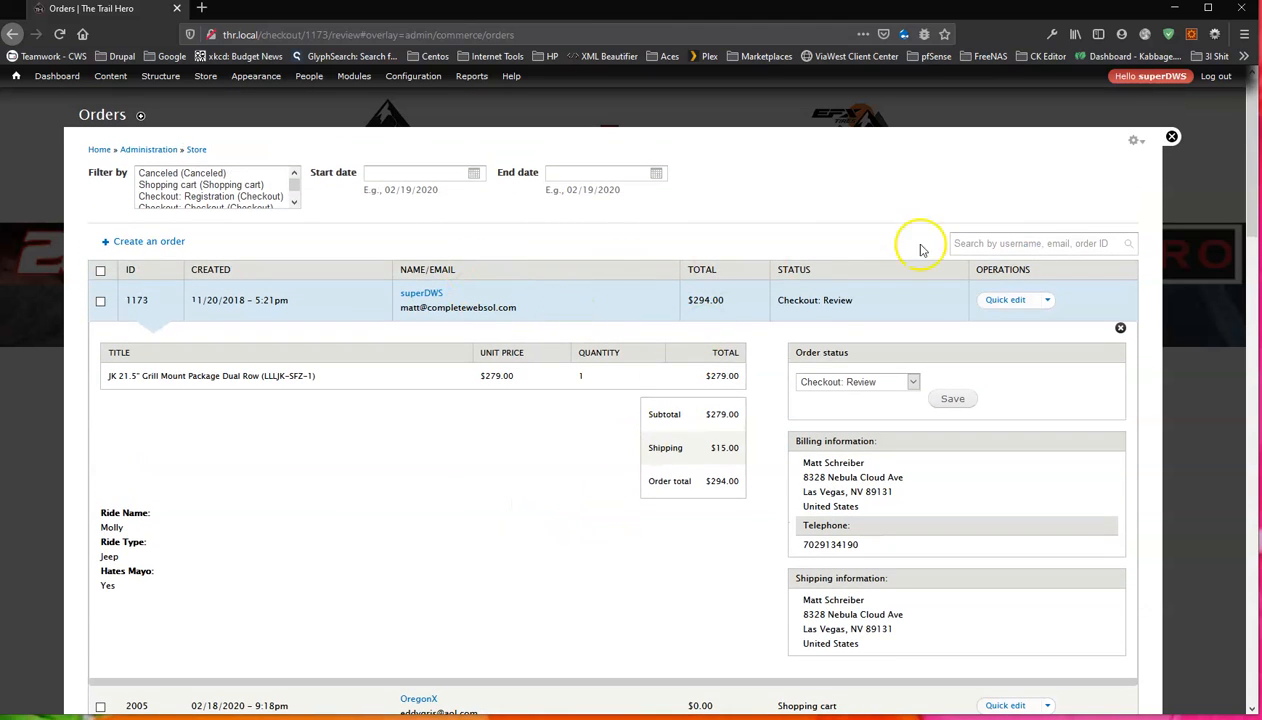
Close the orders list and go back from the order review to the Ride Info section of the checkout form.
{"action": "left_click", "coordinate": [1171, 138]}
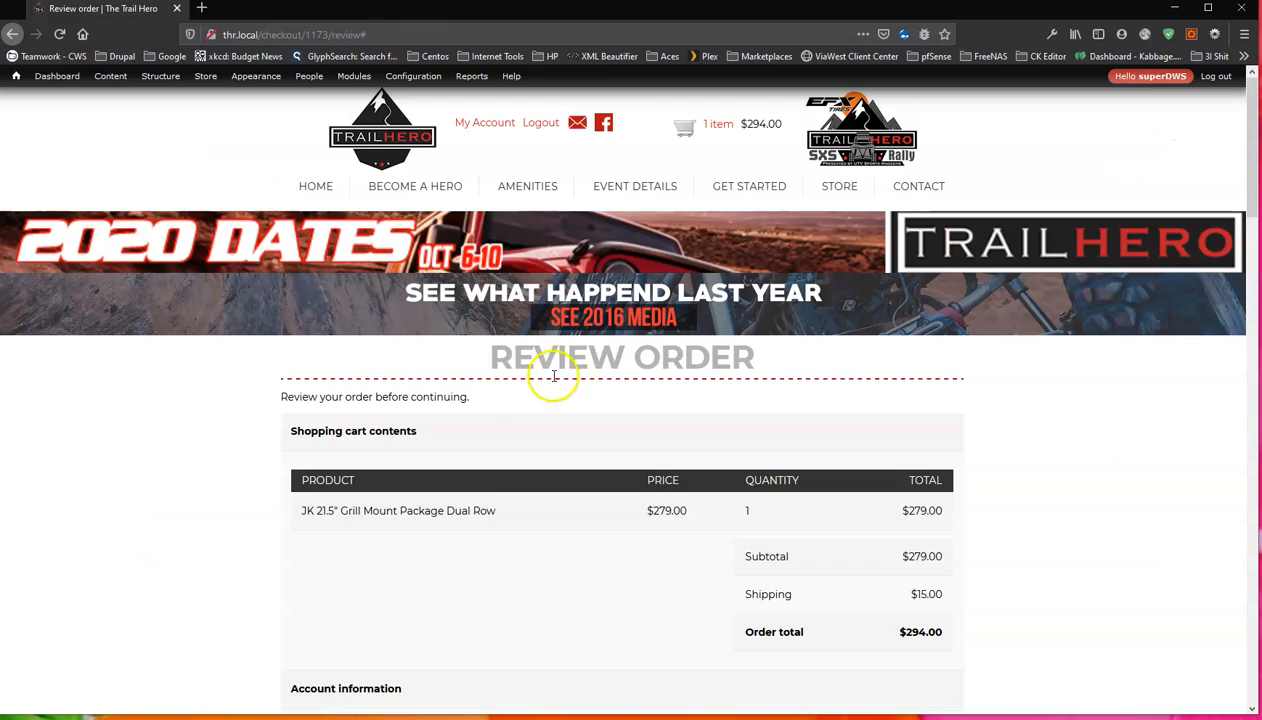
{"action": "scroll", "coordinate": [268, 428], "scroll_direction": "down", "scroll_amount": 10}
{"action": "left_click", "coordinate": [598, 481]}
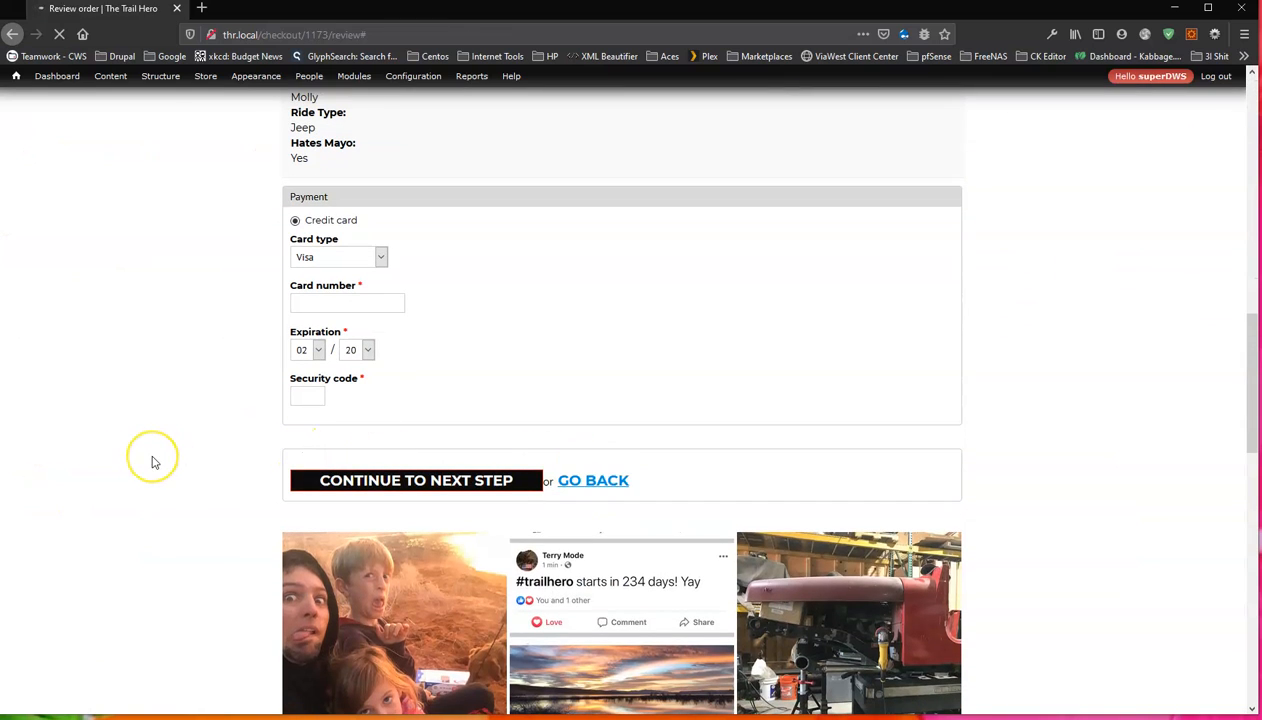
{"action": "scroll", "coordinate": [155, 462], "scroll_direction": "down", "scroll_amount": 5}
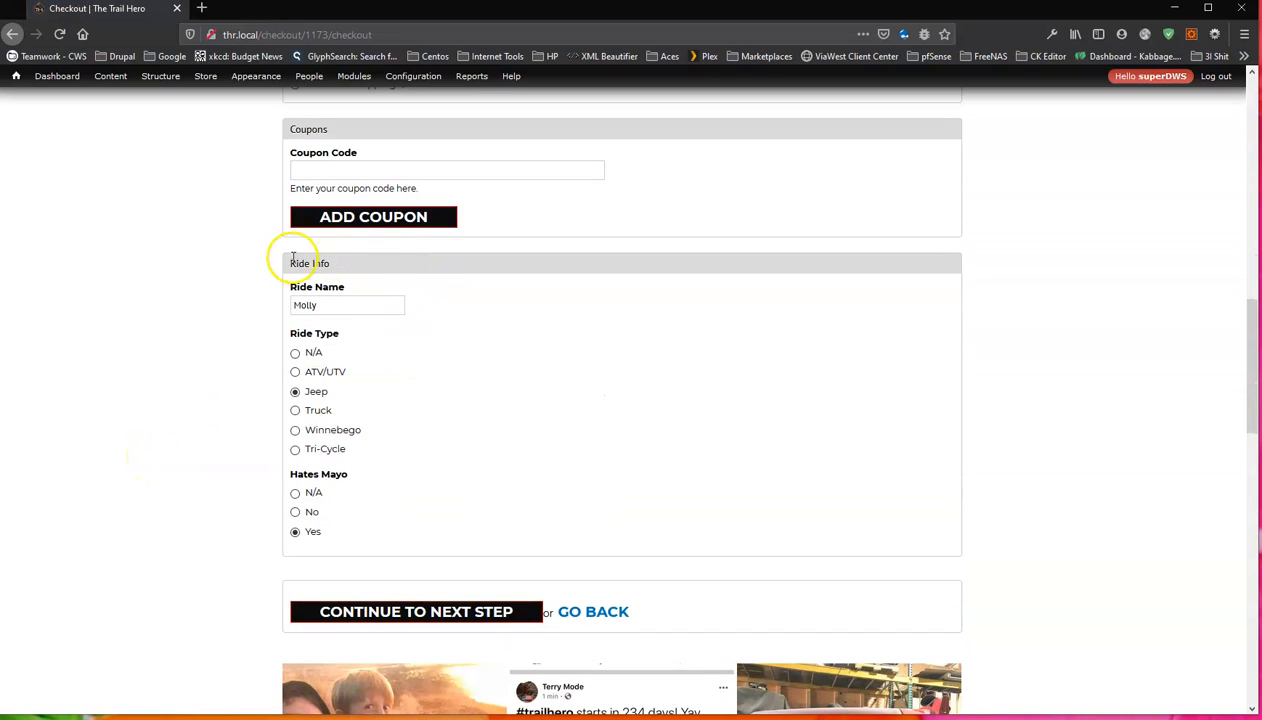
Examine the product in the shopping cart contents and the Ride Info pane on the checkout form.
{"action": "scroll", "coordinate": [430, 520], "scroll_direction": "up", "scroll_amount": 8}
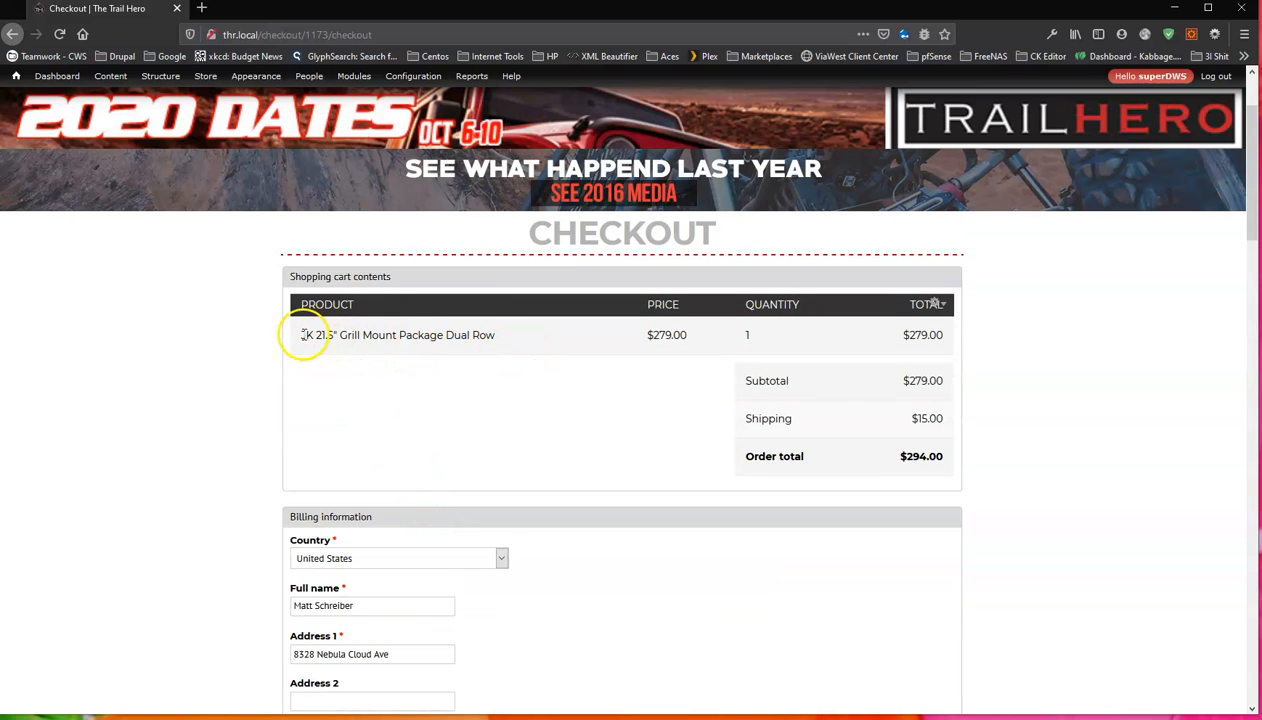
{"action": "left_click_drag", "start_coordinate": [302, 335], "coordinate": [525, 342]}
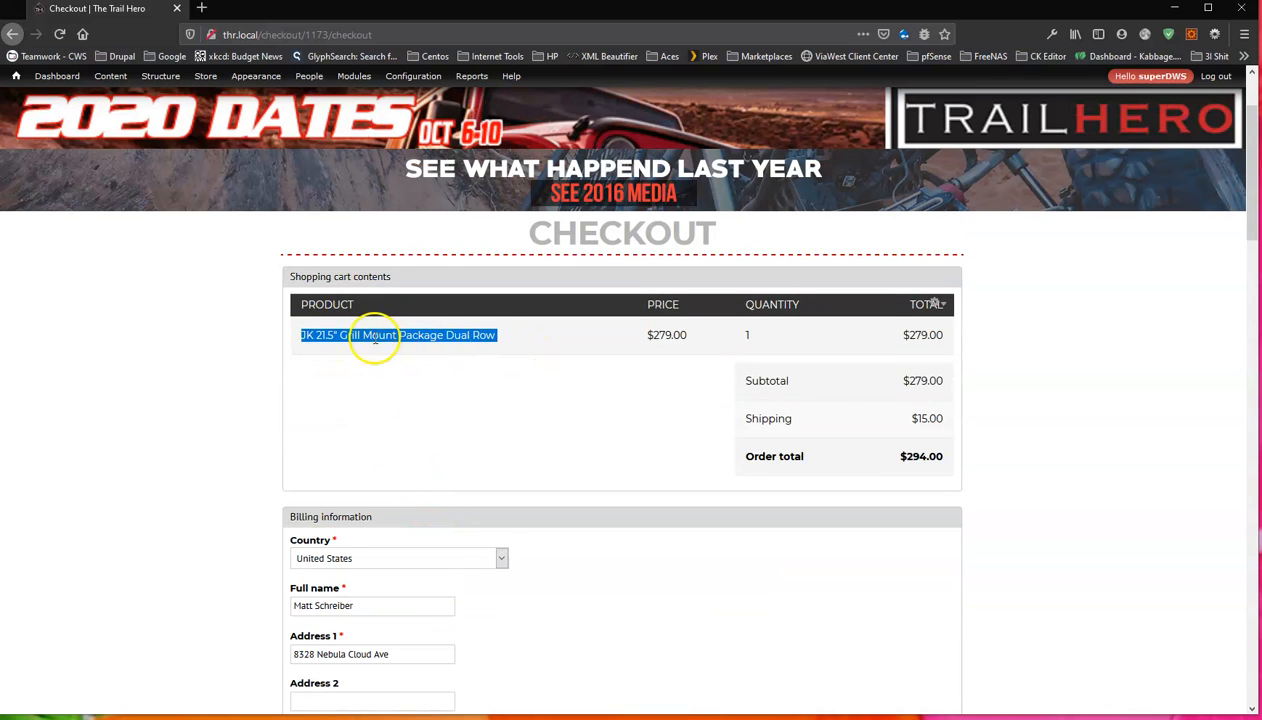
{"action": "scroll", "coordinate": [400, 430], "scroll_direction": "down", "scroll_amount": 3}
{"action": "scroll", "coordinate": [368, 500], "scroll_direction": "down", "scroll_amount": 5}
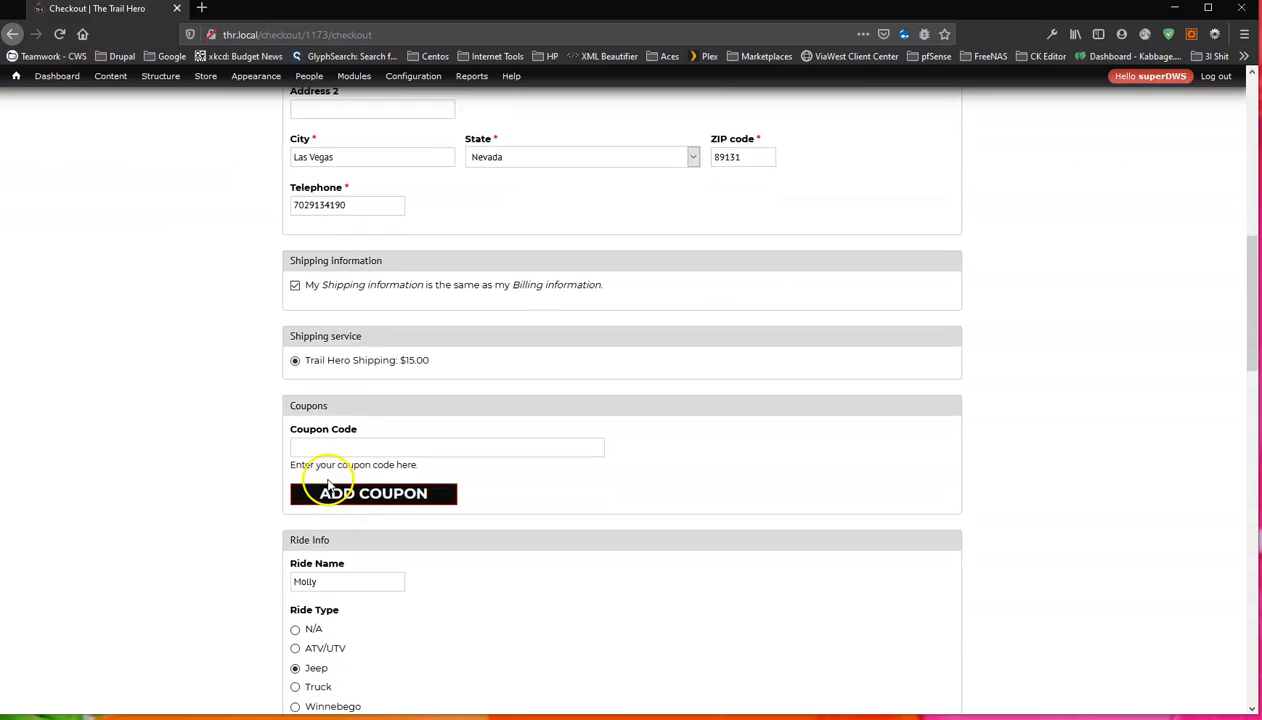